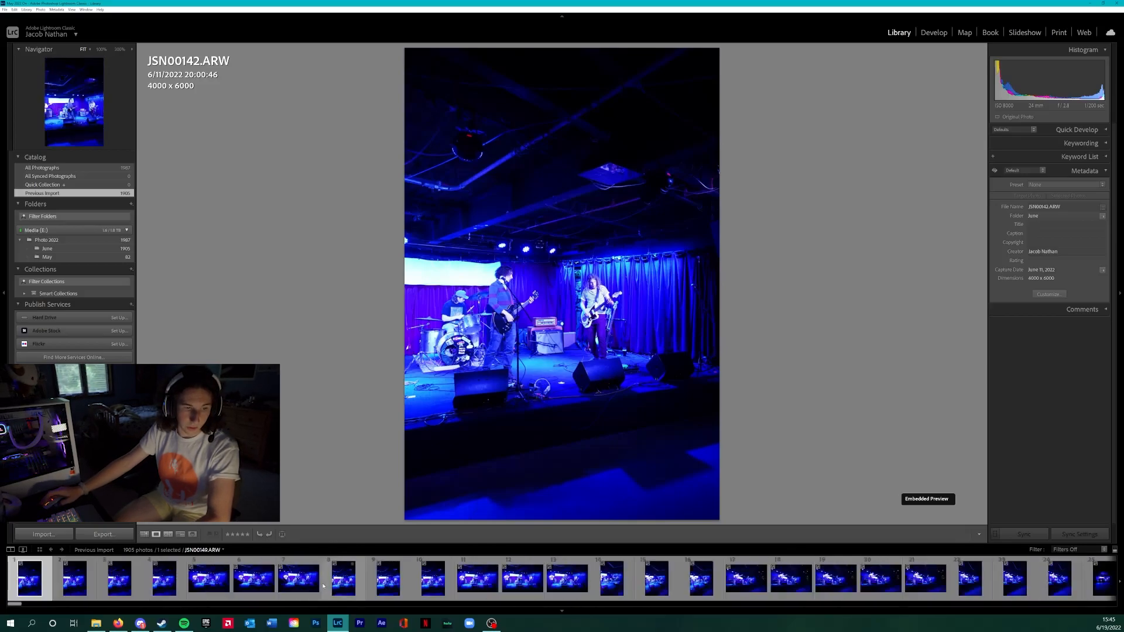
Browse the thumbnails of the previous import and open its first photo, JSN00142.ARW, in single-photo view.
click(139, 551)
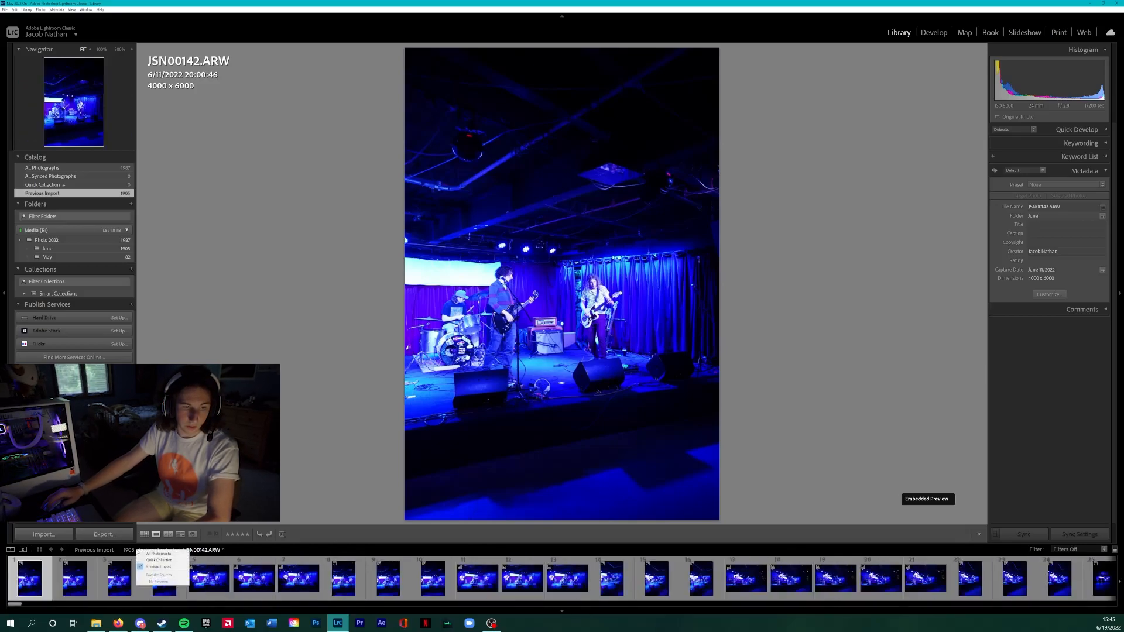
click(144, 535)
scroll(487, 266, down, 15)
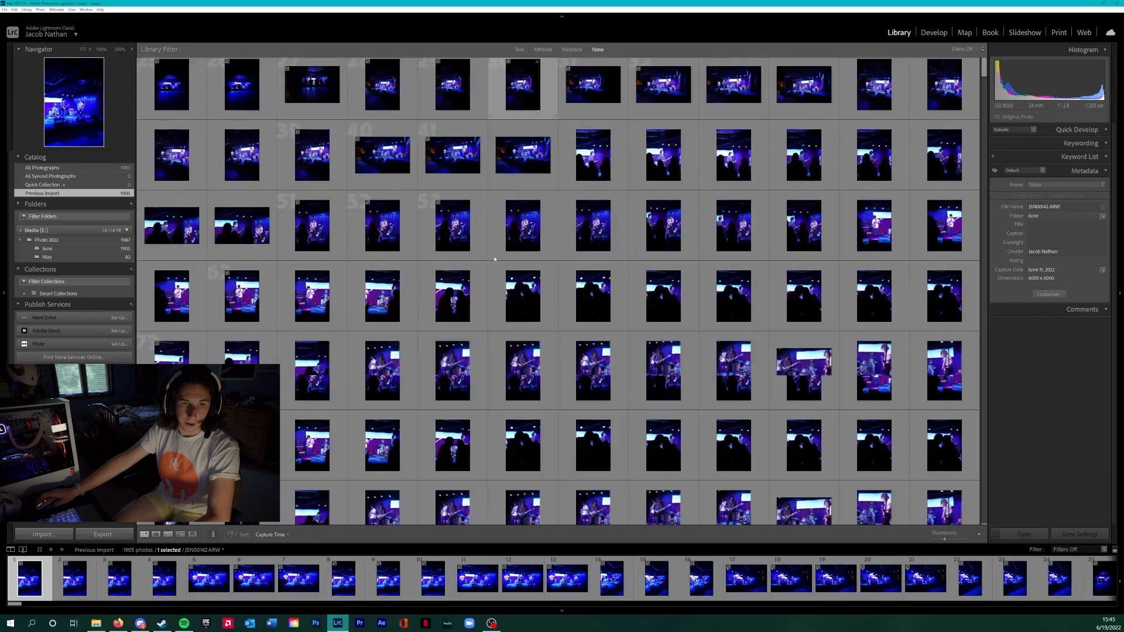
scroll(488, 265, down, 15)
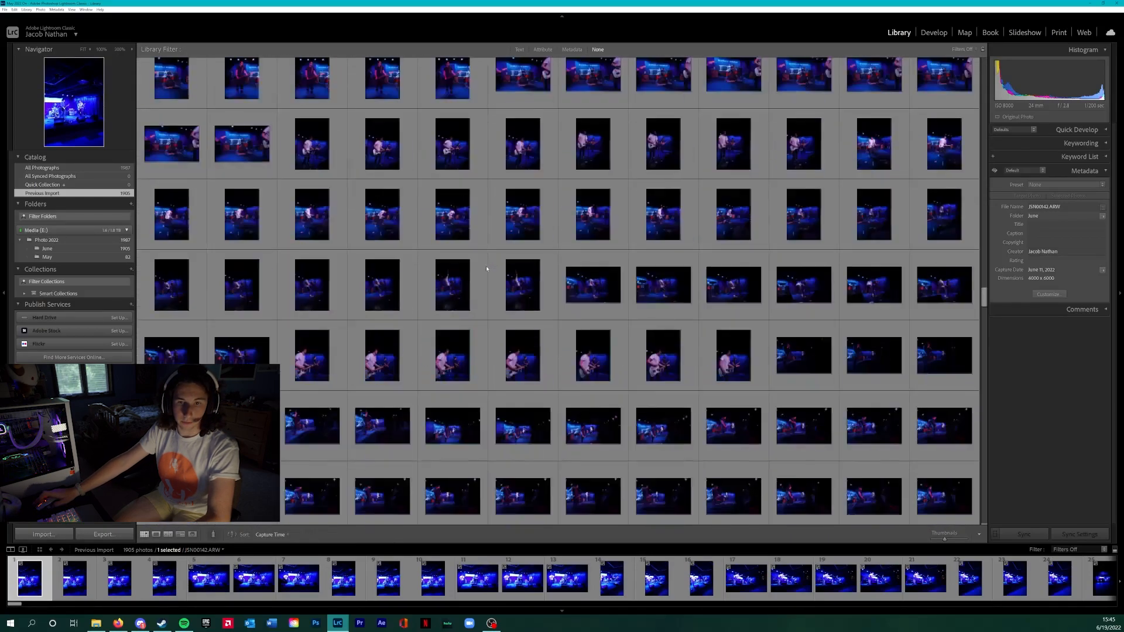
scroll(487, 270, down, 15)
scroll(485, 267, up, 15)
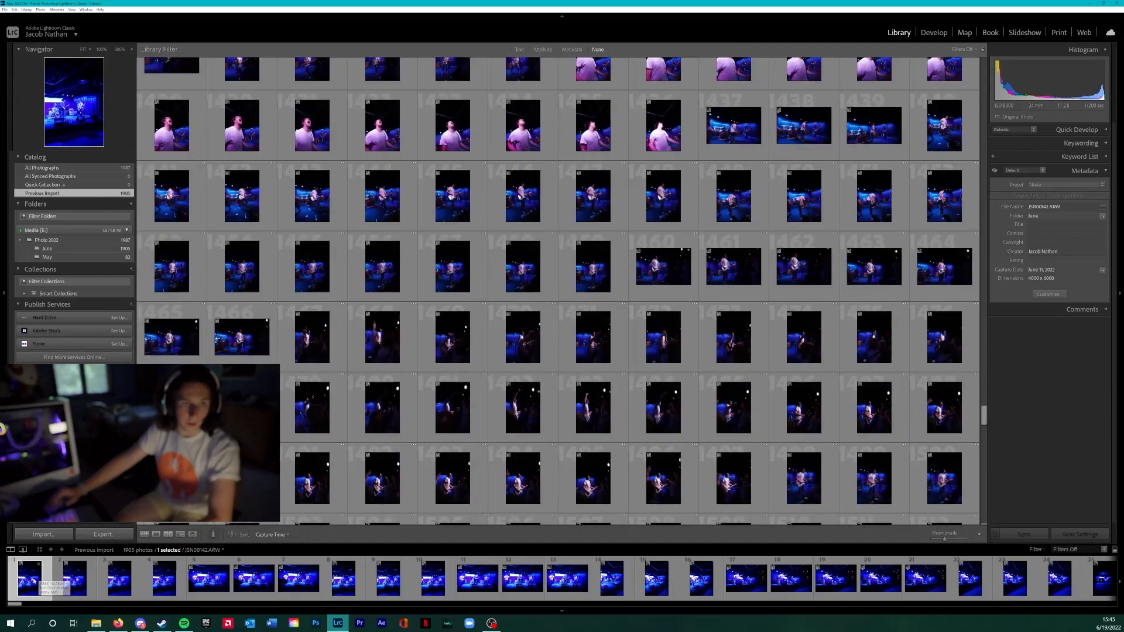
double_click(39, 578)
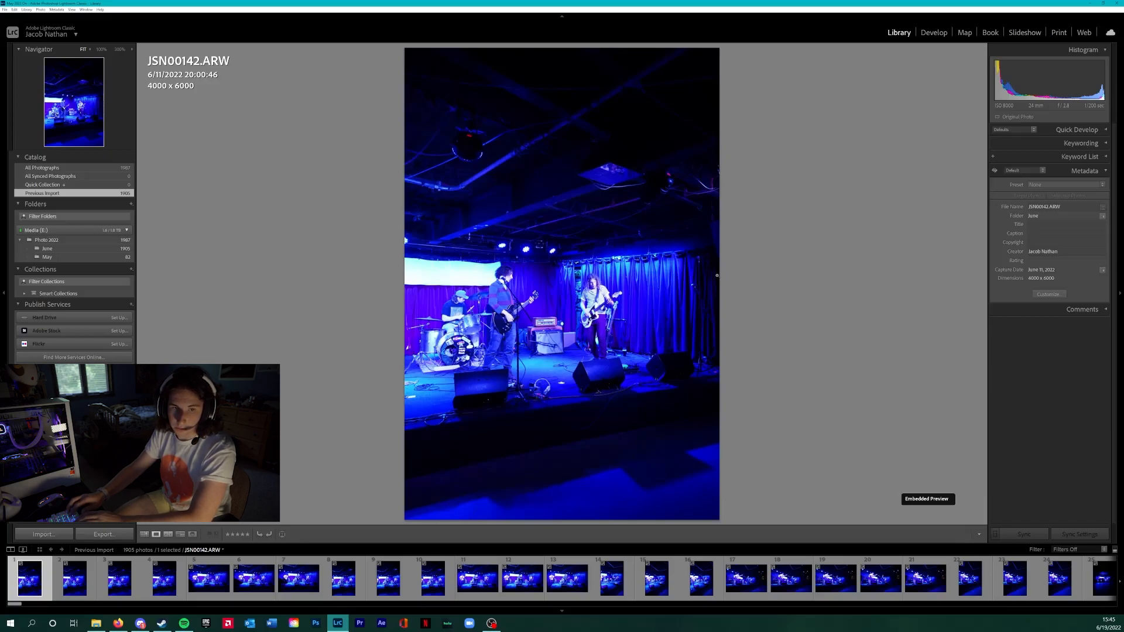
Review the concert photos one by one from JSN00142.ARW and rate JSN00158.ARW 2 stars.
key(Right)
key(Right)
key(Right)
key(Right)
key(Right)
key(Right)
key(Right)
key(Right)
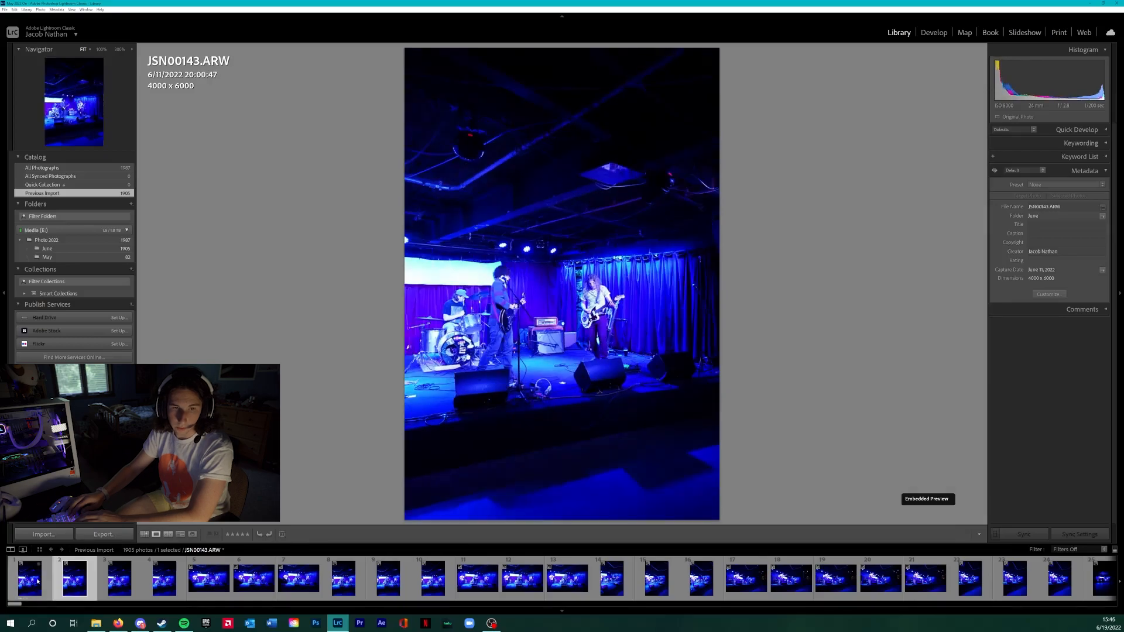
key(Right)
key(Right)
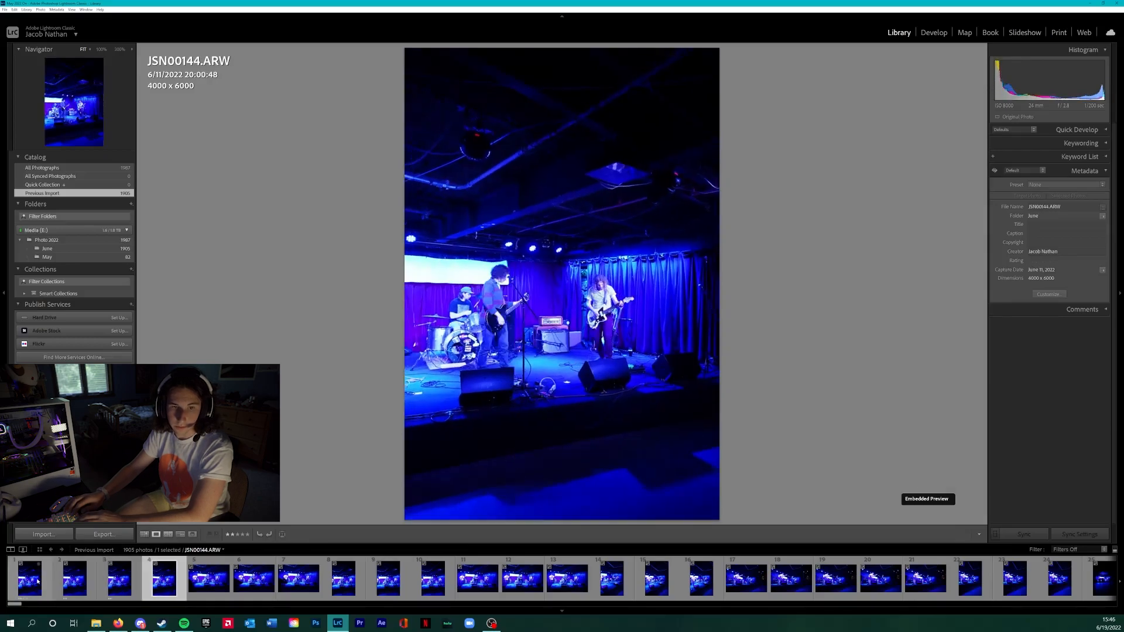
key(Right)
key(Right)
key(Right)
key(Right)
key(Right)
key(Right)
key(Right)
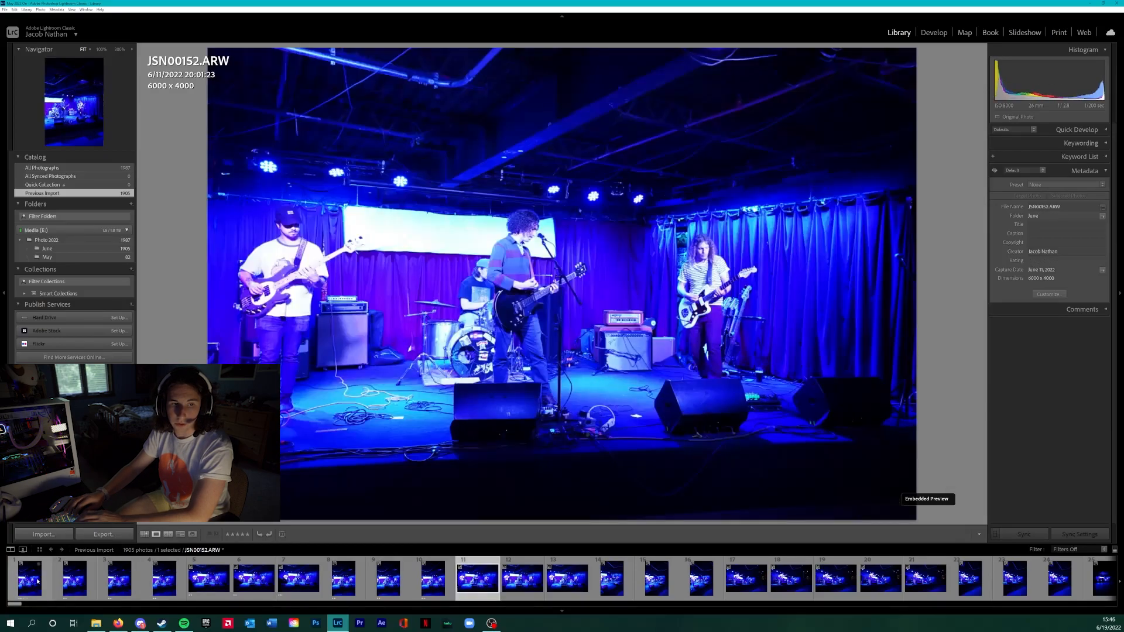
key(Right)
key(Right)
key(Right)
key(Right)
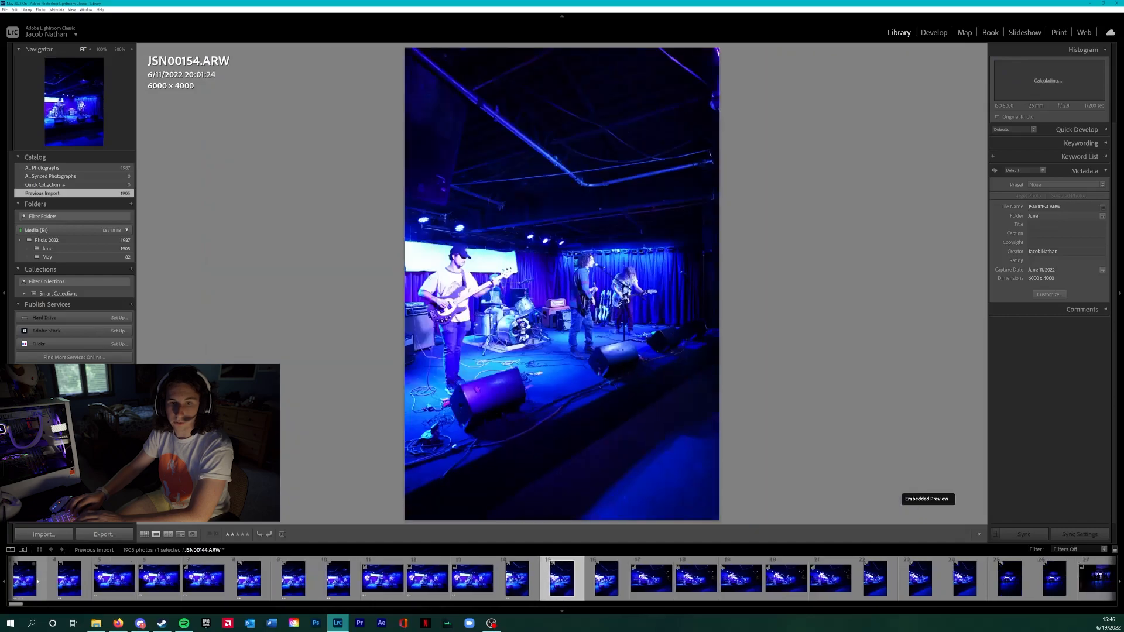
key(Right)
key(Right)
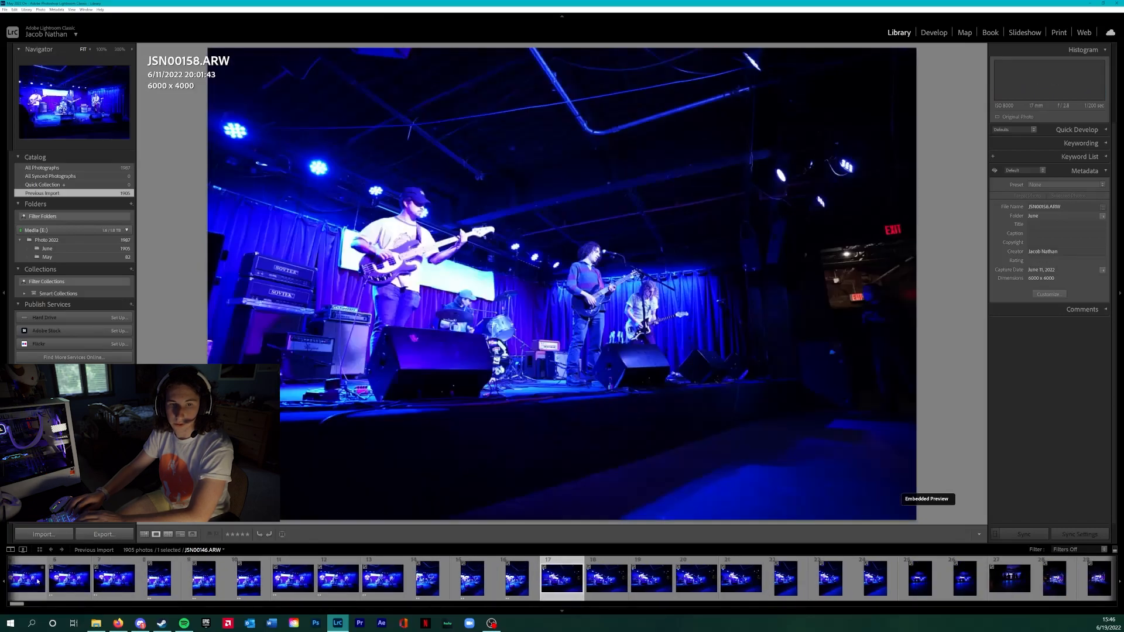
key(2)
Review the following photos up to the audience silhouettes in JSN00168.ARW and rate that photo 2 stars.
key(Right)
key(Right)
key(Right)
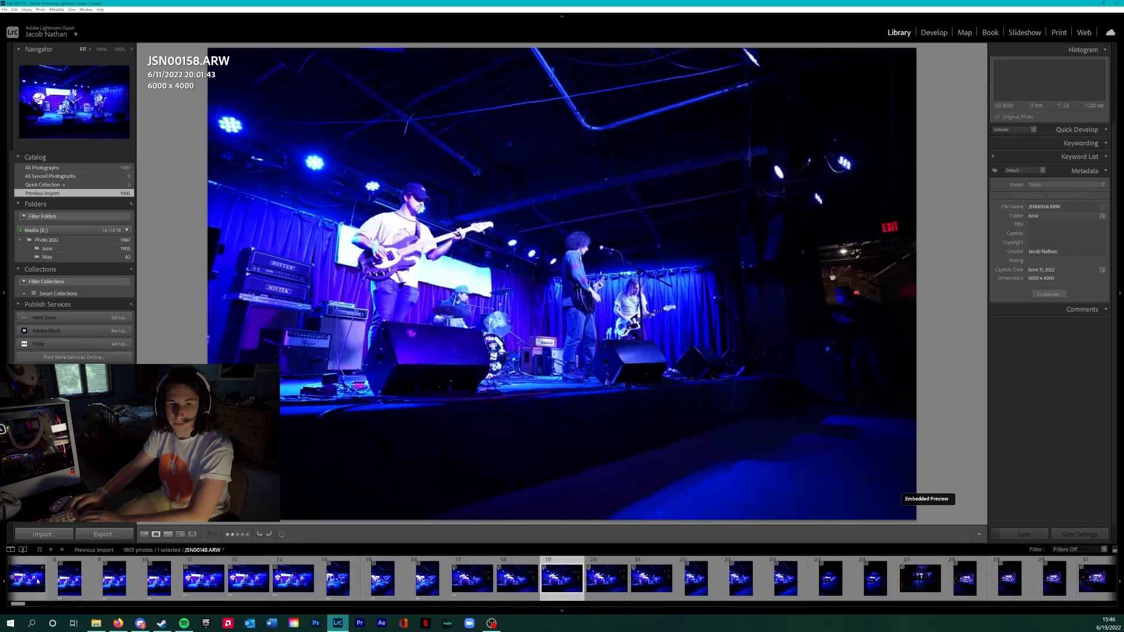
key(Right)
key(Right)
key(Right)
key(Right)
key(Right)
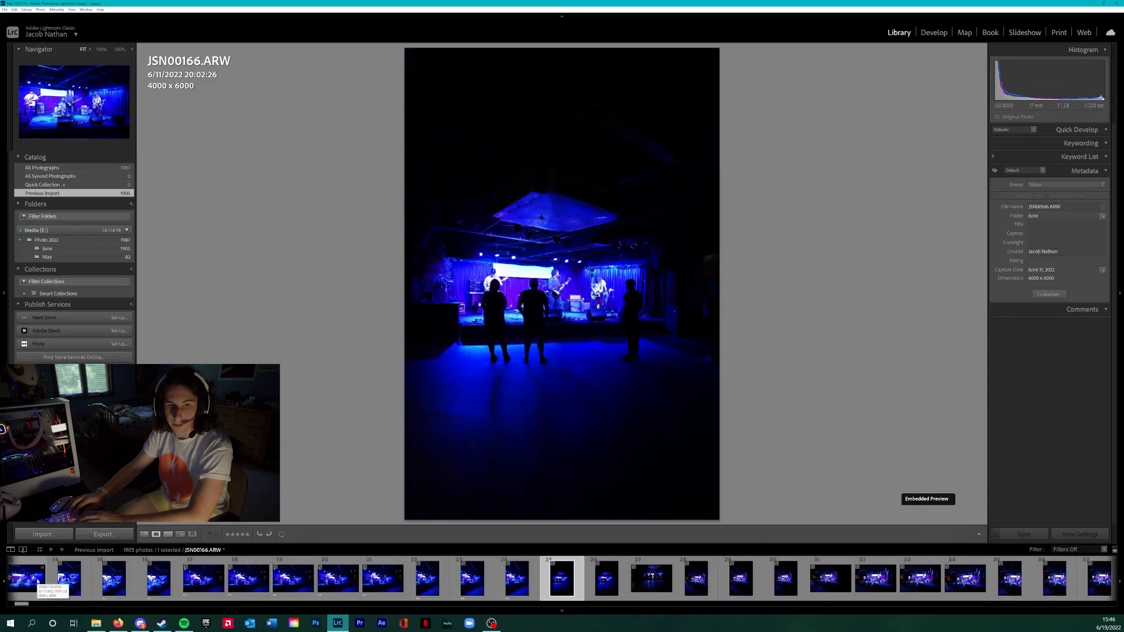
key(Right)
key(Right)
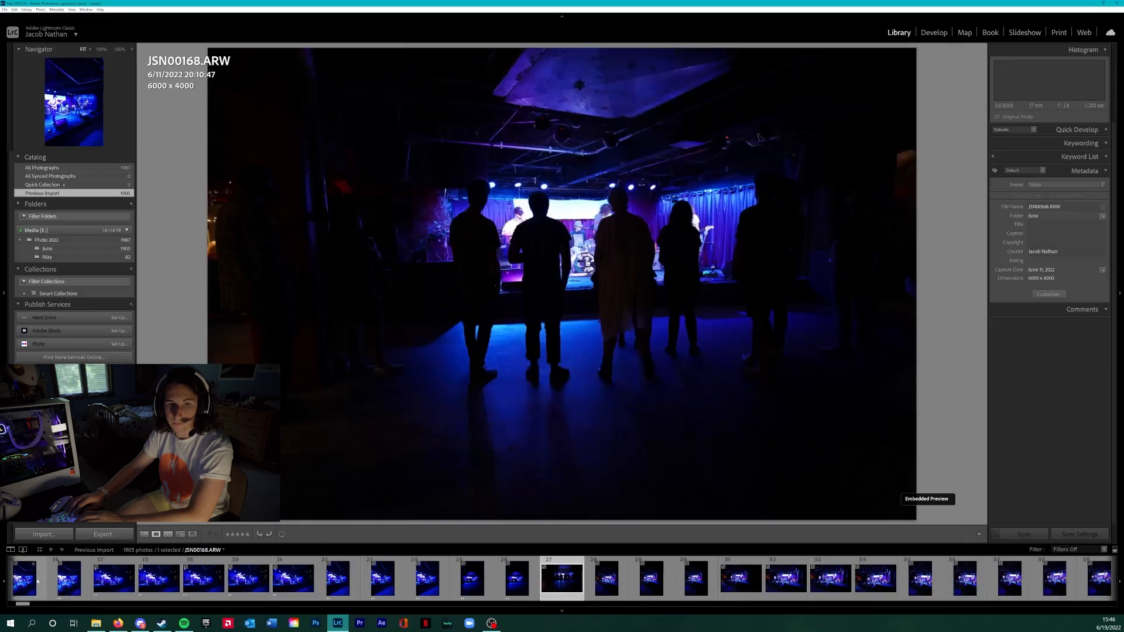
key(2)
Rate the portrait stage shots JSN00169.ARW and JSN00170.ARW 2 stars each.
key(Right)
key(2)
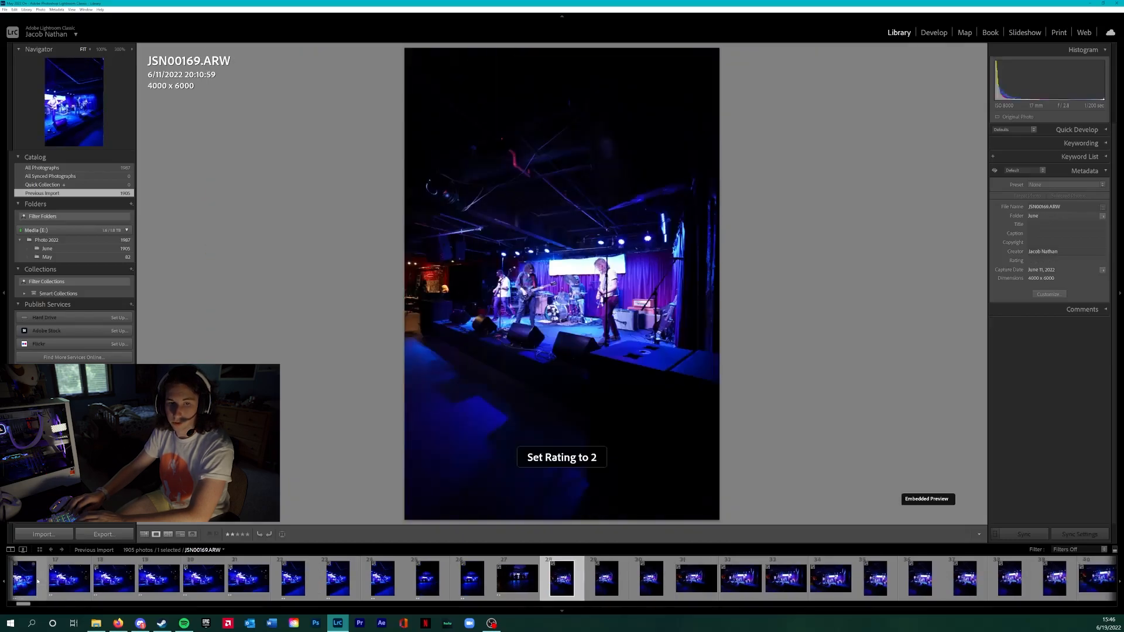
key(Right)
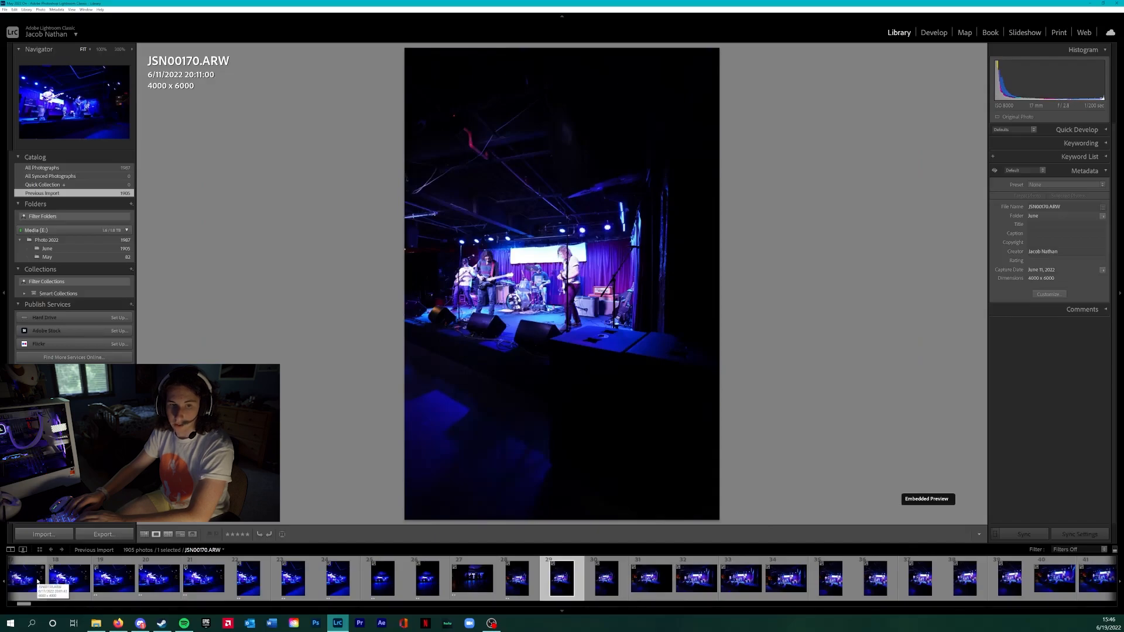
key(2)
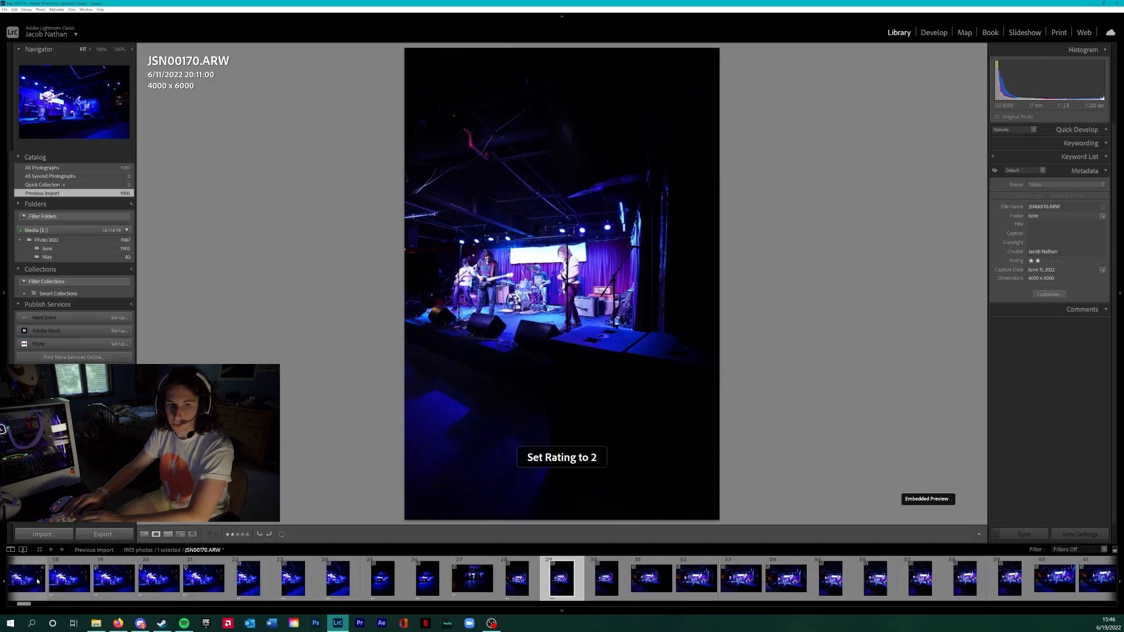
Inspect the band in JSN00171.ARW at 100% in the Develop module and rate the photo 4 stars.
key(Right)
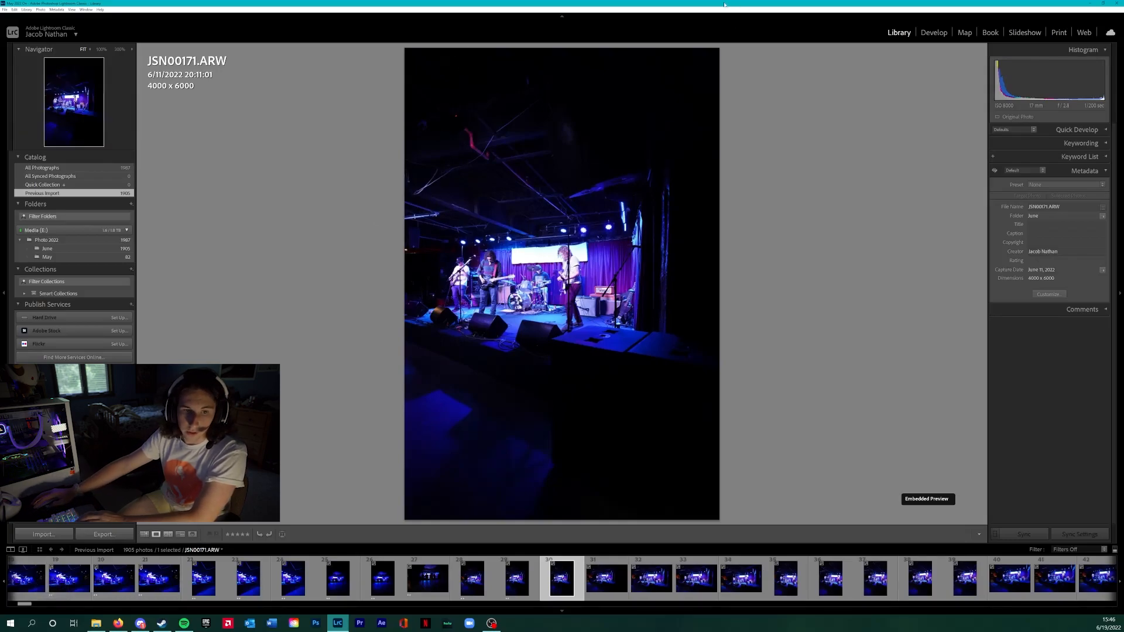
click(935, 33)
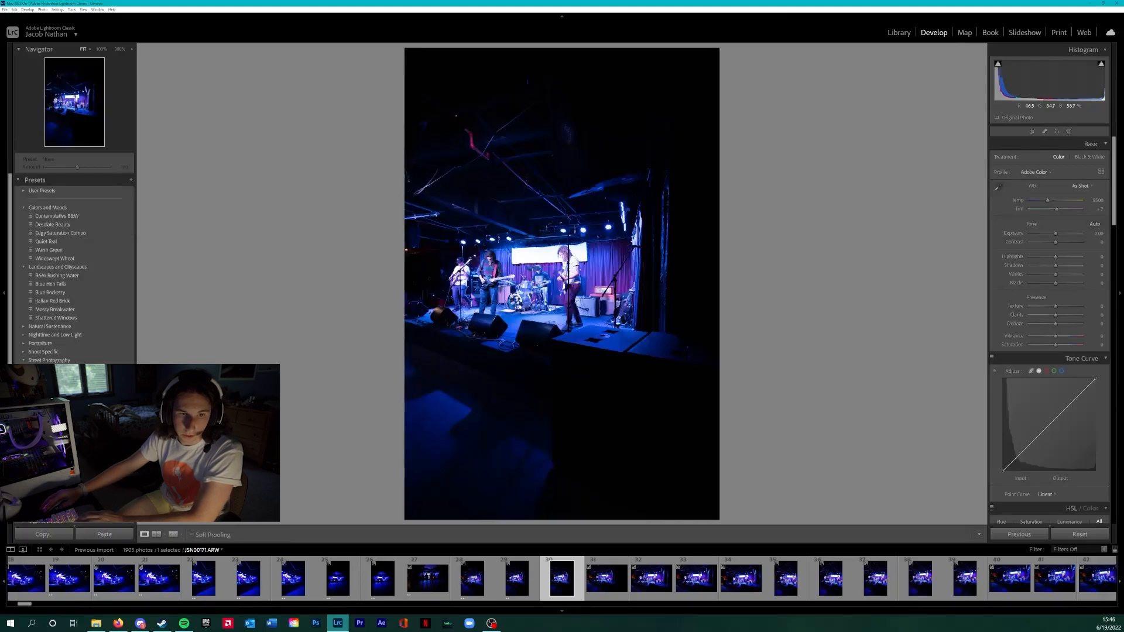
click(646, 258)
scroll(592, 329, down, 5)
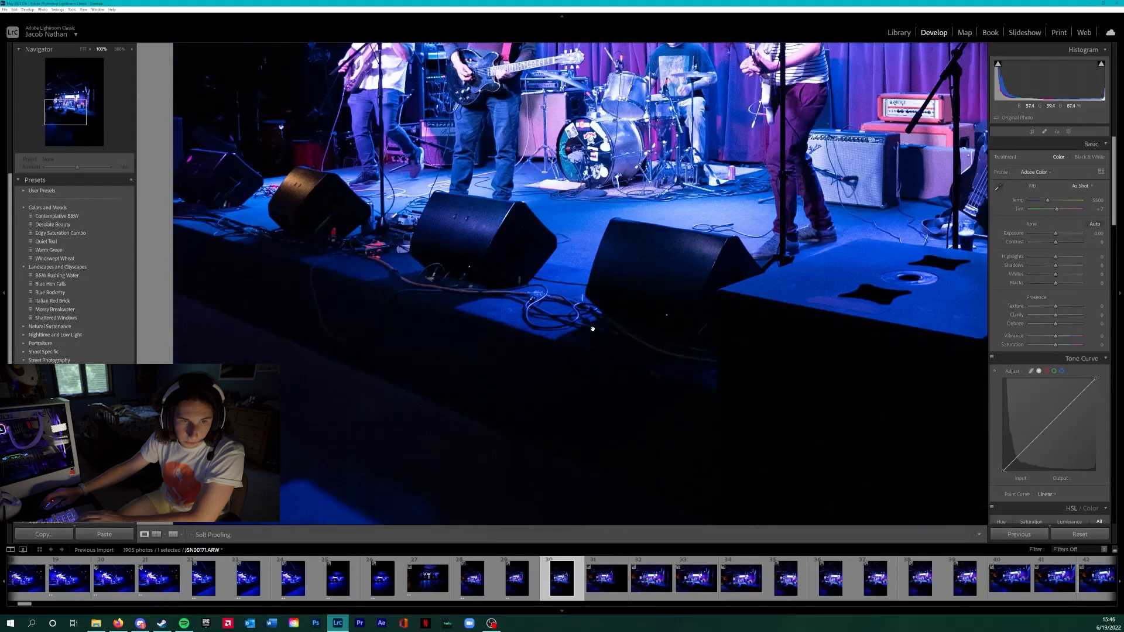
scroll(593, 330, up, 2)
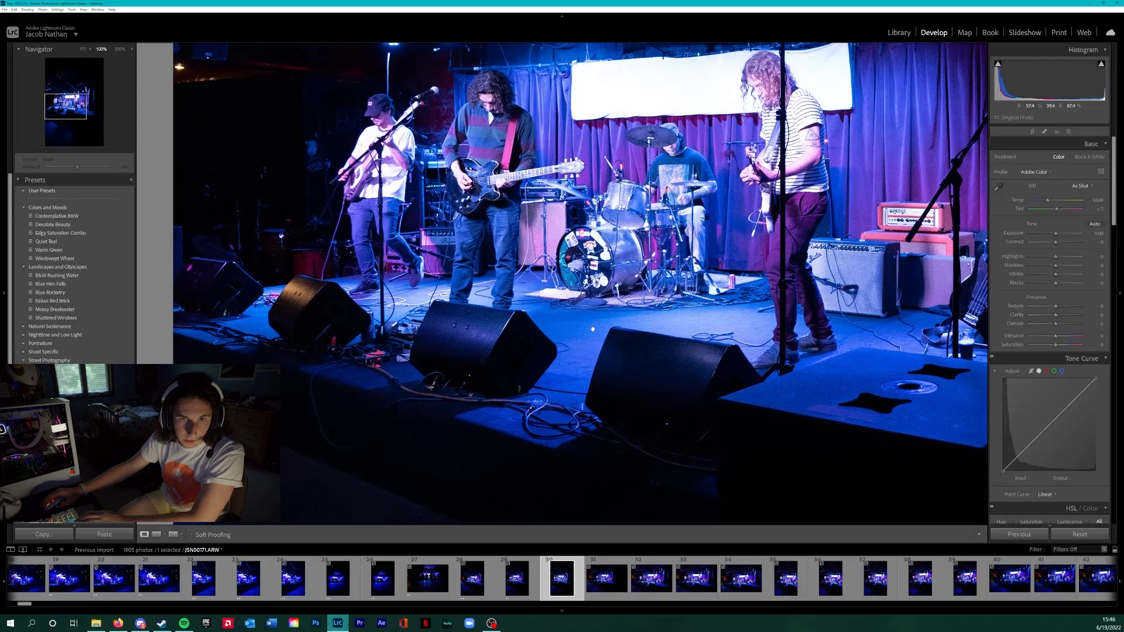
scroll(592, 328, up, 1)
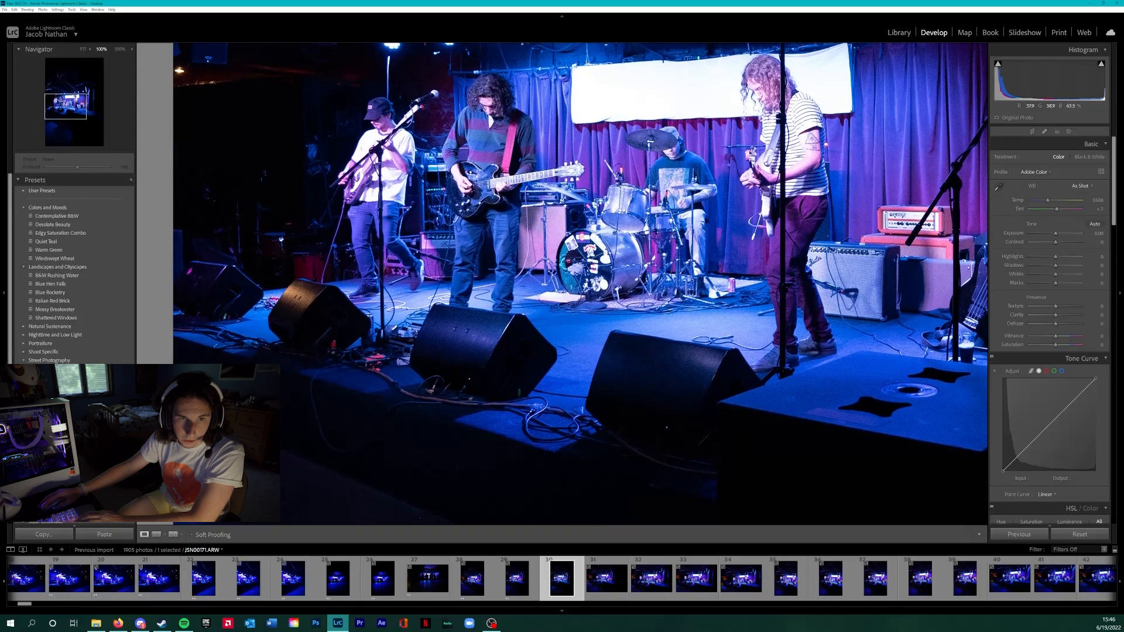
click(780, 283)
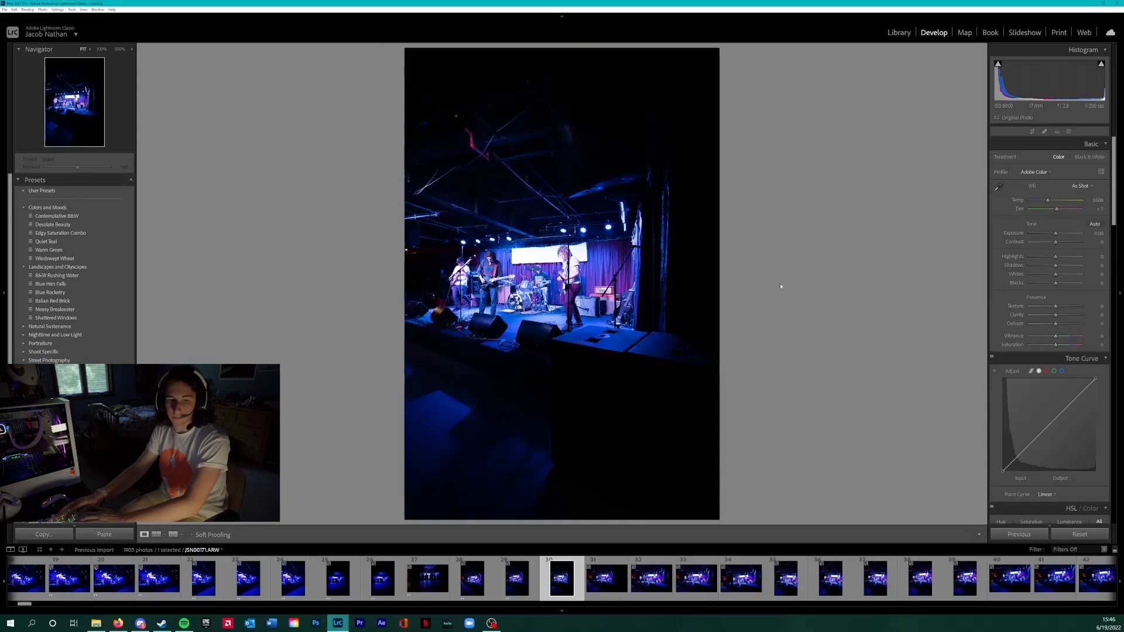
key(4)
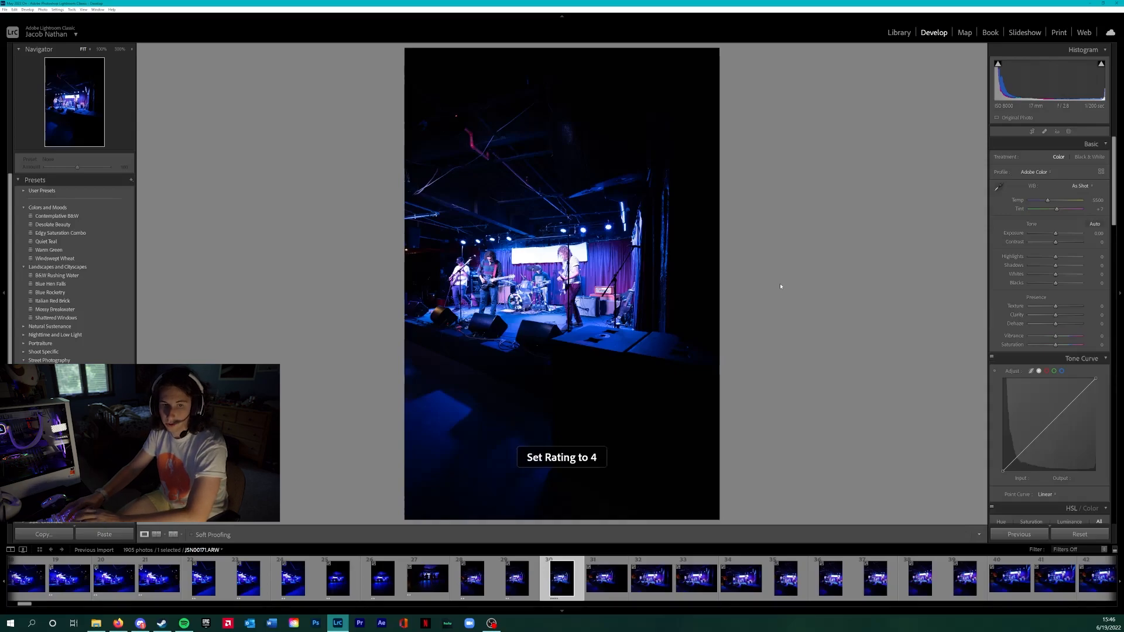
Return to single-photo view in the Library, review the photos from JSN00172.ARW onward and rate JSN00217.ARW 4 stars.
key(Right)
key(e)
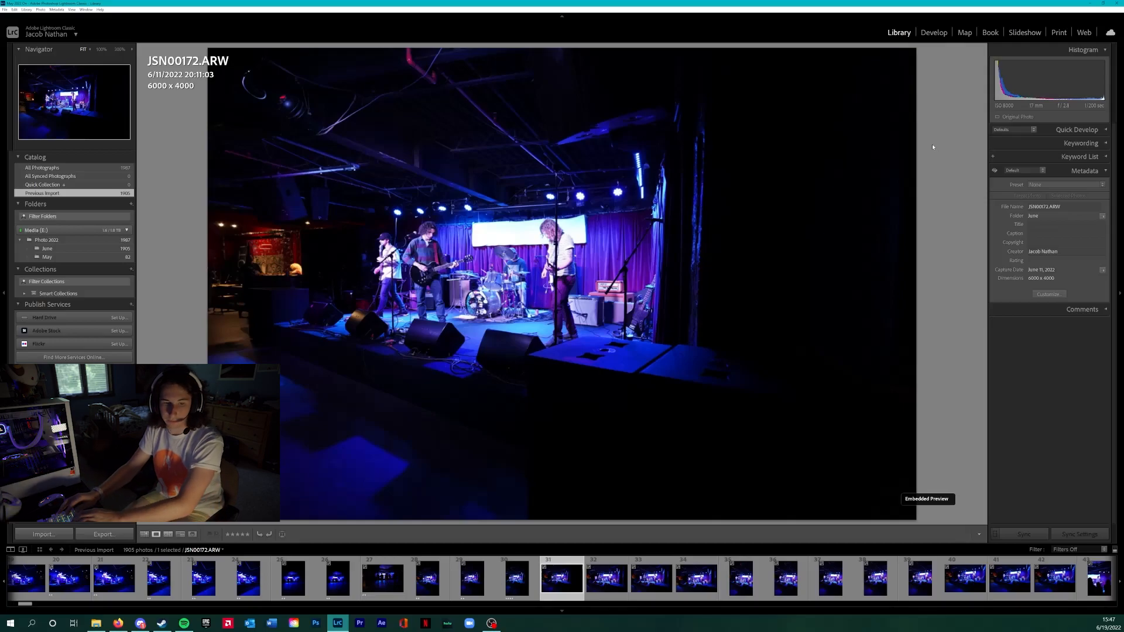
key(Right)
key(Right)
key(Right)
key(Right)
key(Right)
key(Right)
key(Right)
key(Right)
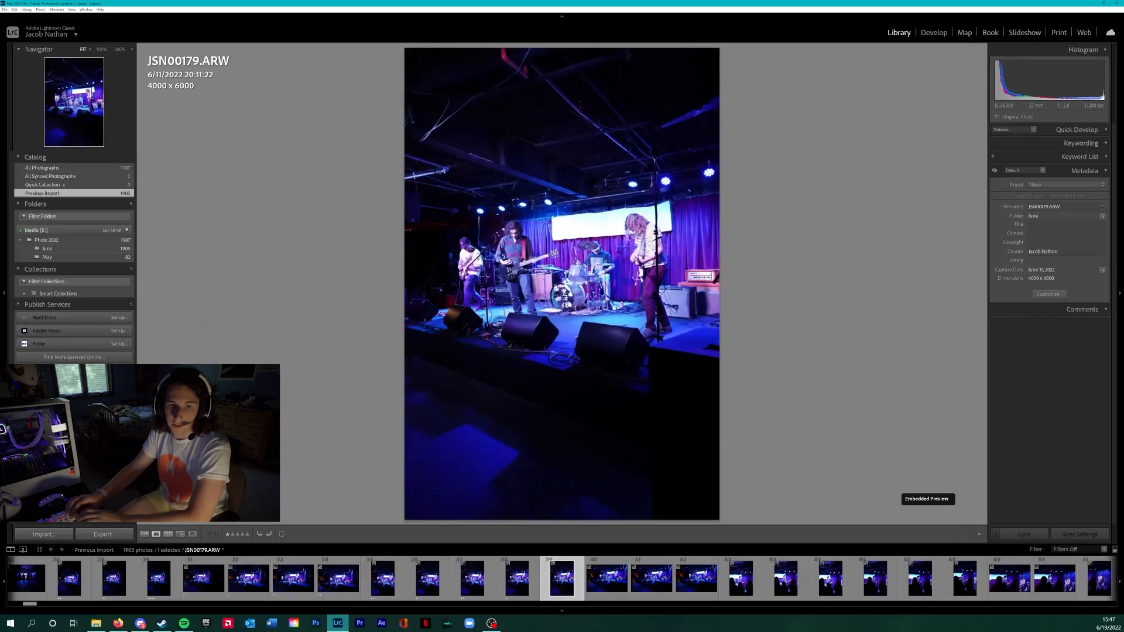
key(Right)
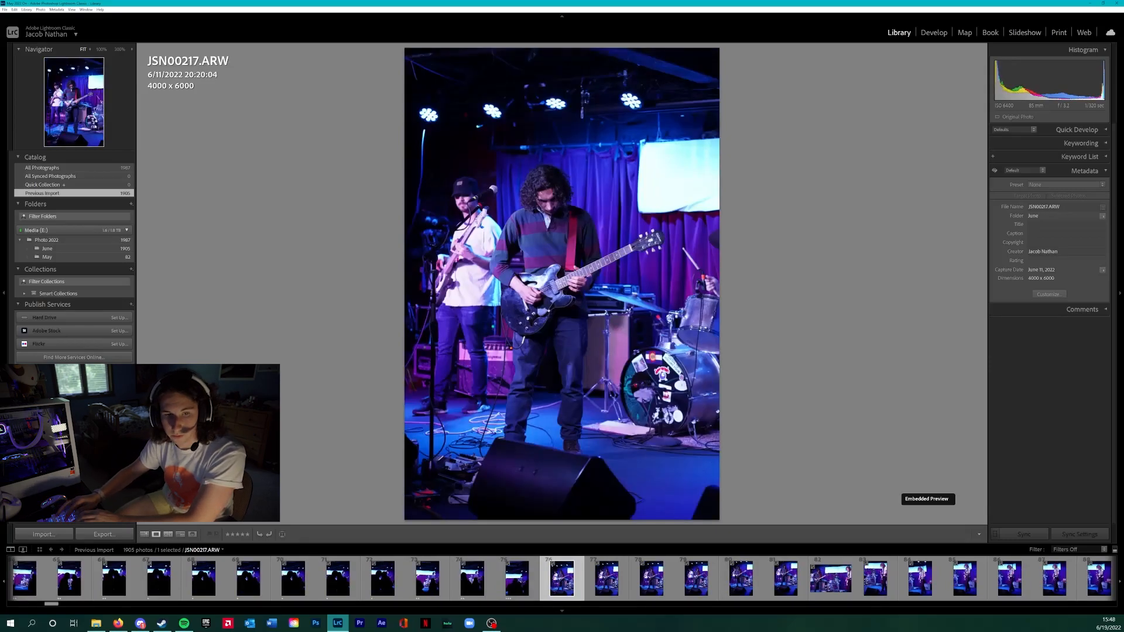
key(4)
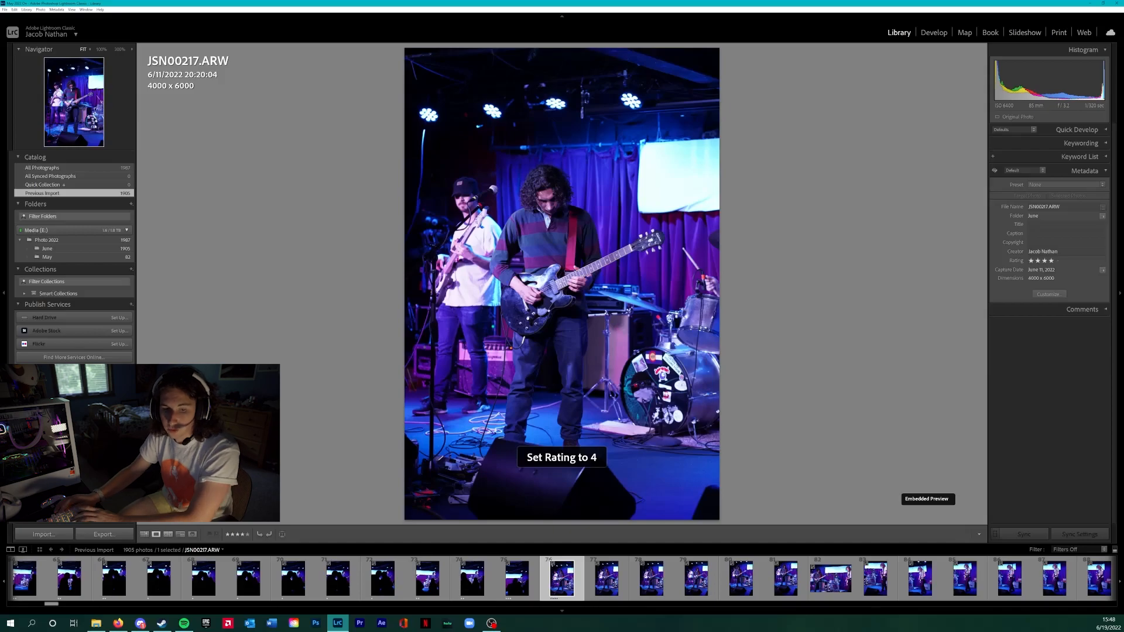
Rate the guitarist photo JSN00218.ARW 3 stars and move on to the following photo.
key(Right)
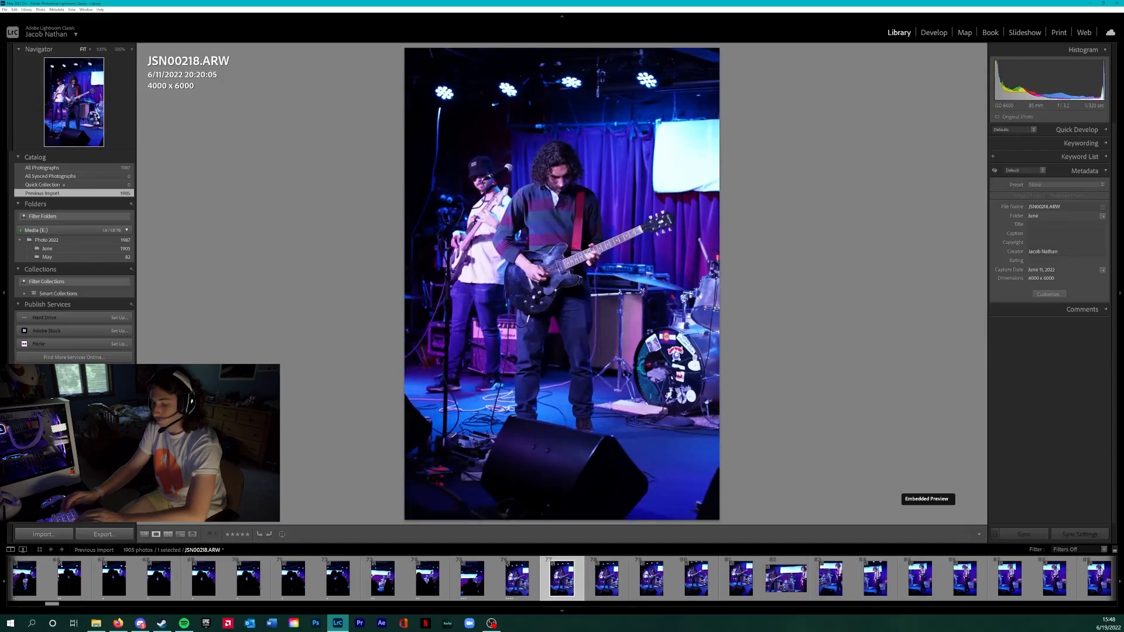
key(3)
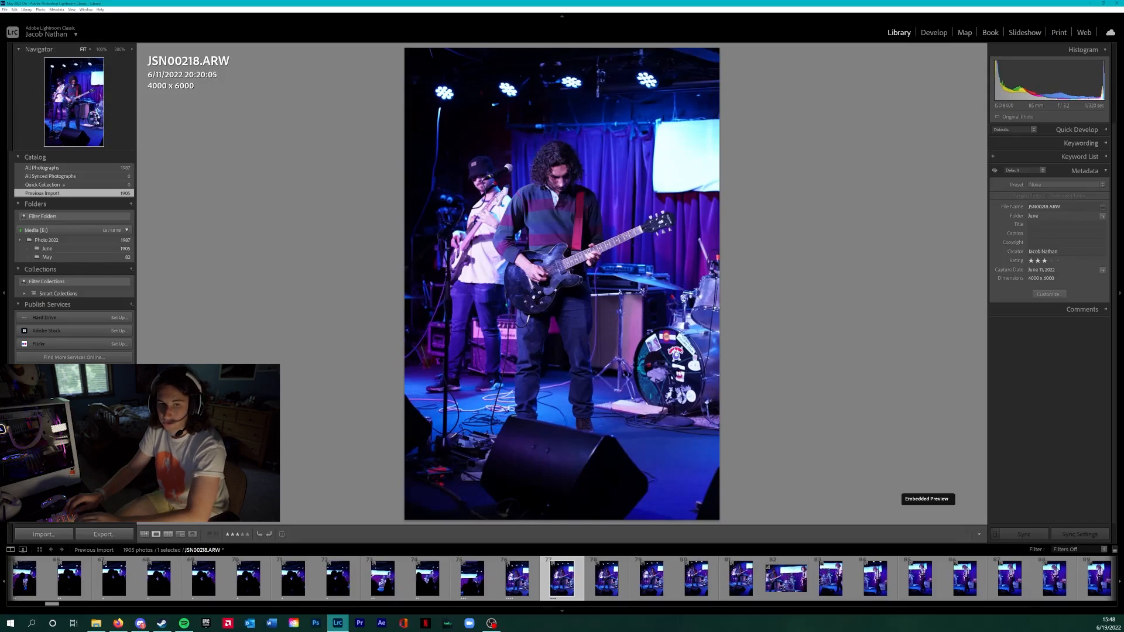
key(Right)
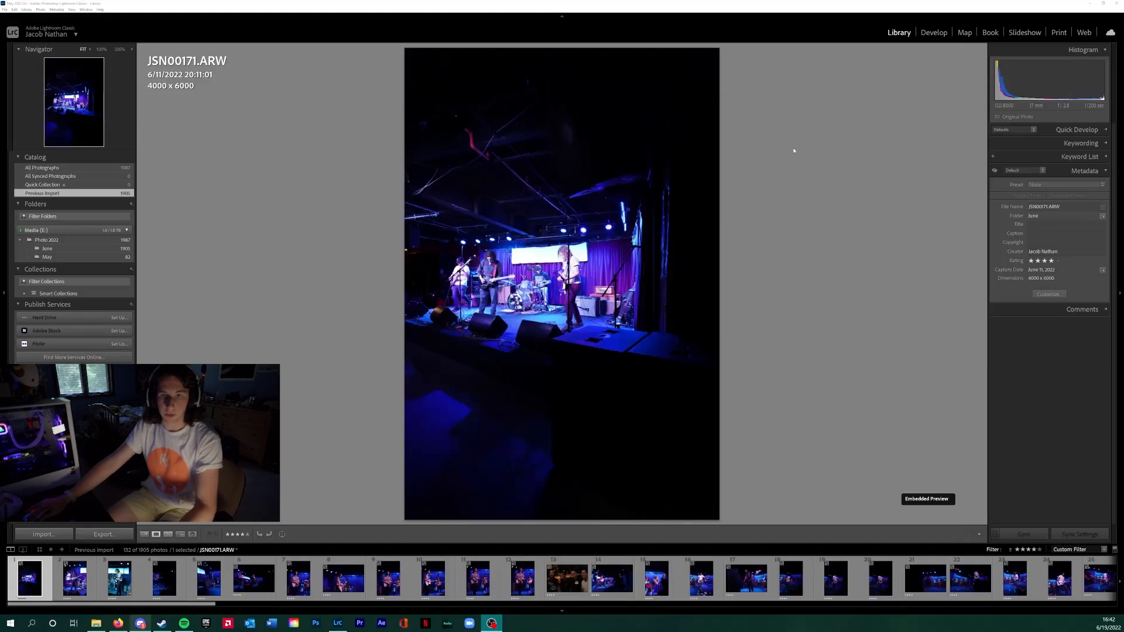
Set the white balance of JSN00171.ARW in Develop by sampling the bright light strip beside the stage, and inspect the band at 100%.
click(795, 148)
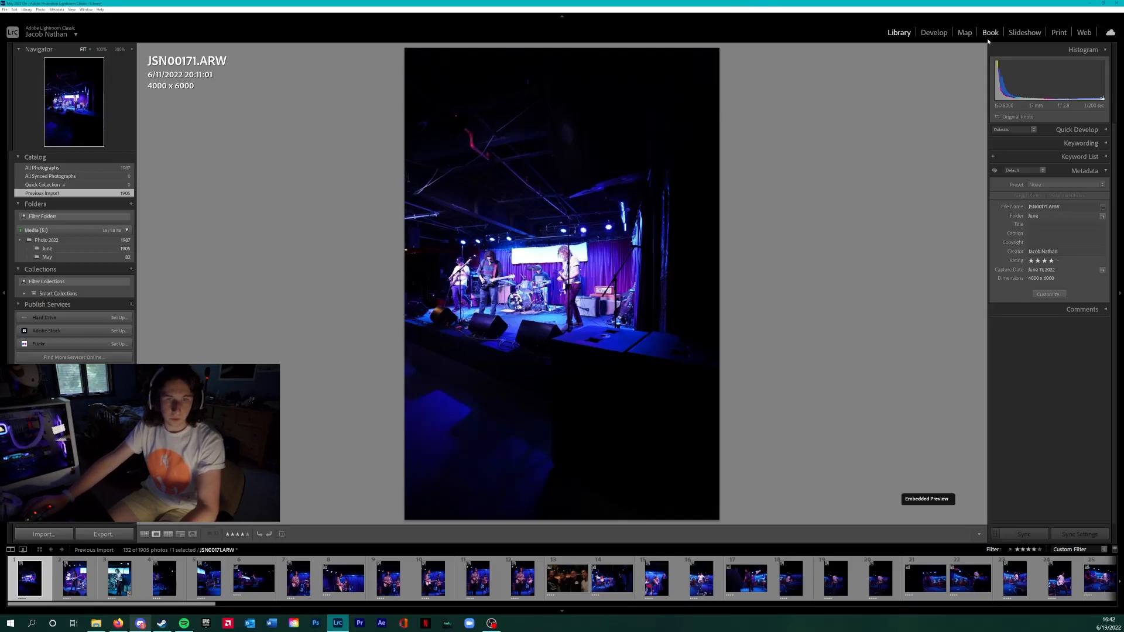
click(925, 34)
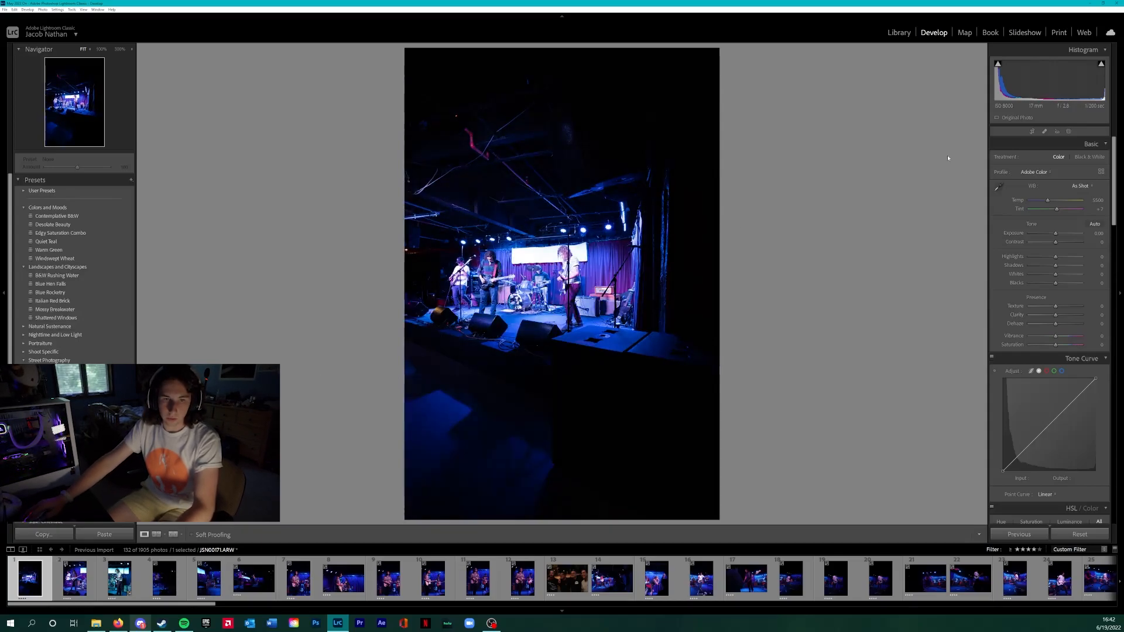
click(999, 187)
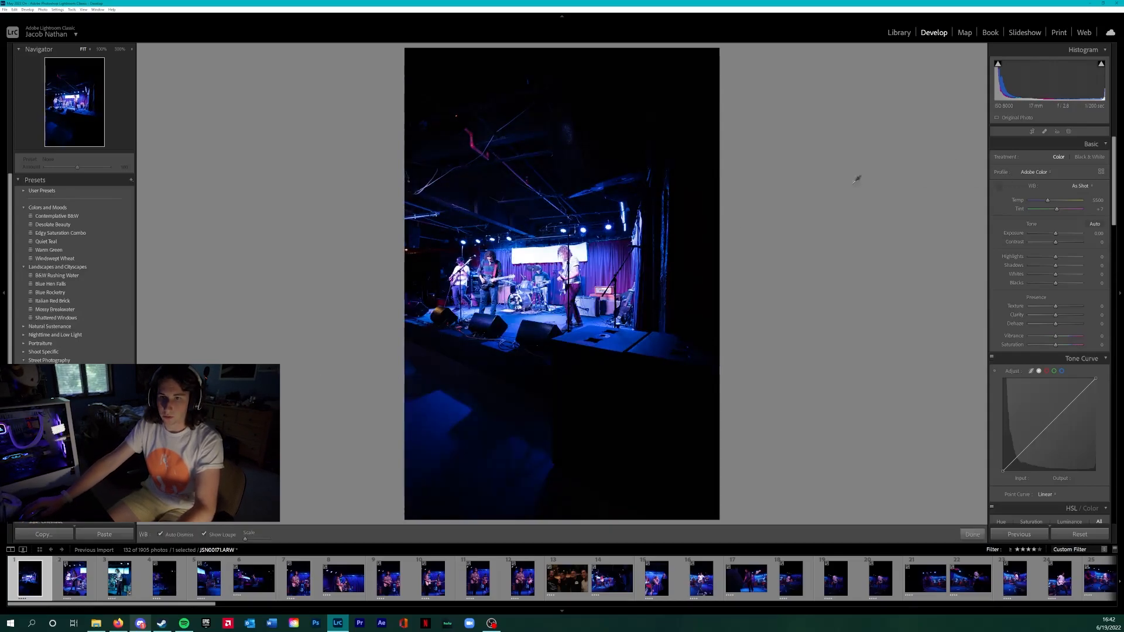
click(621, 209)
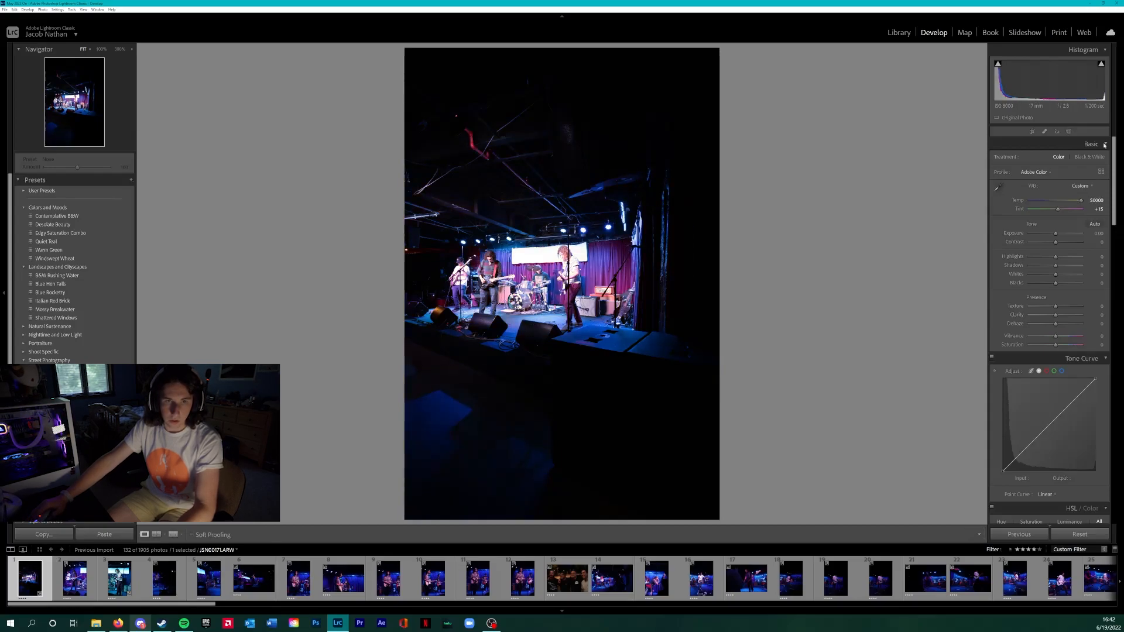
click(582, 230)
scroll(568, 275, down, 5)
scroll(559, 300, up, 3)
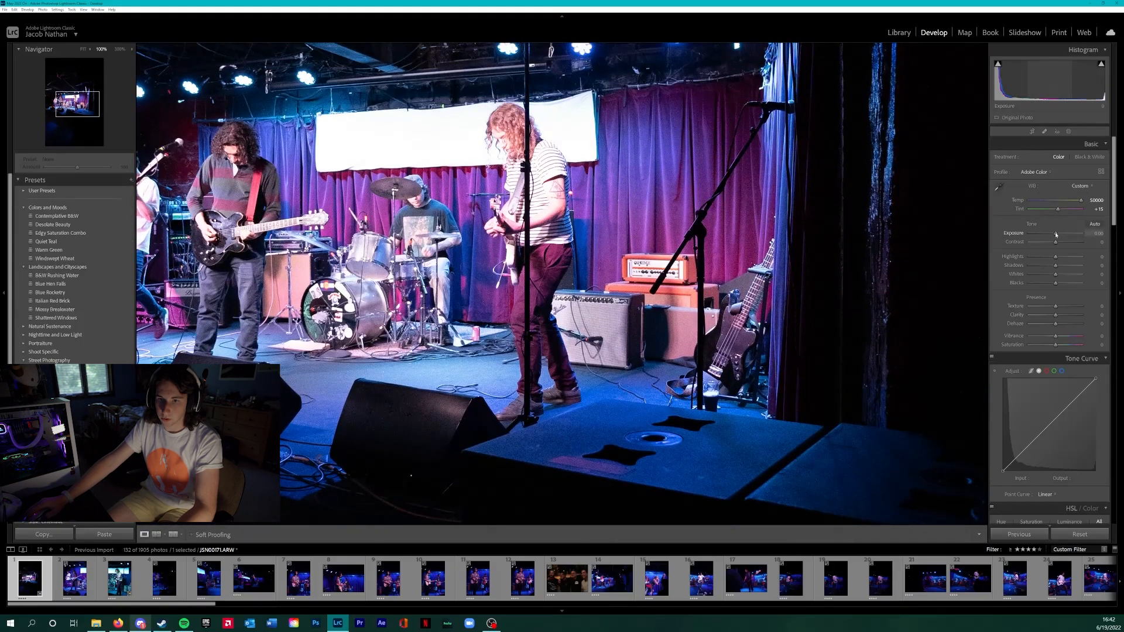
Remove chromatic aberration and enable the Tamron lens profile corrections for JSN00171.ARW.
scroll(1063, 251, down, 10)
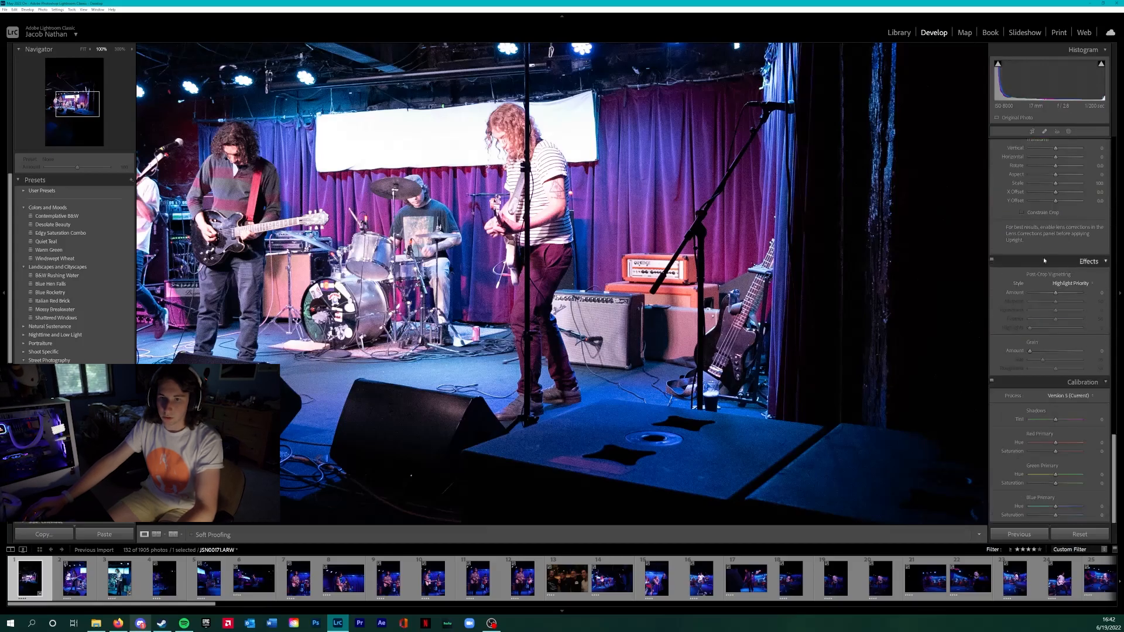
scroll(1046, 331, up, 5)
click(1009, 251)
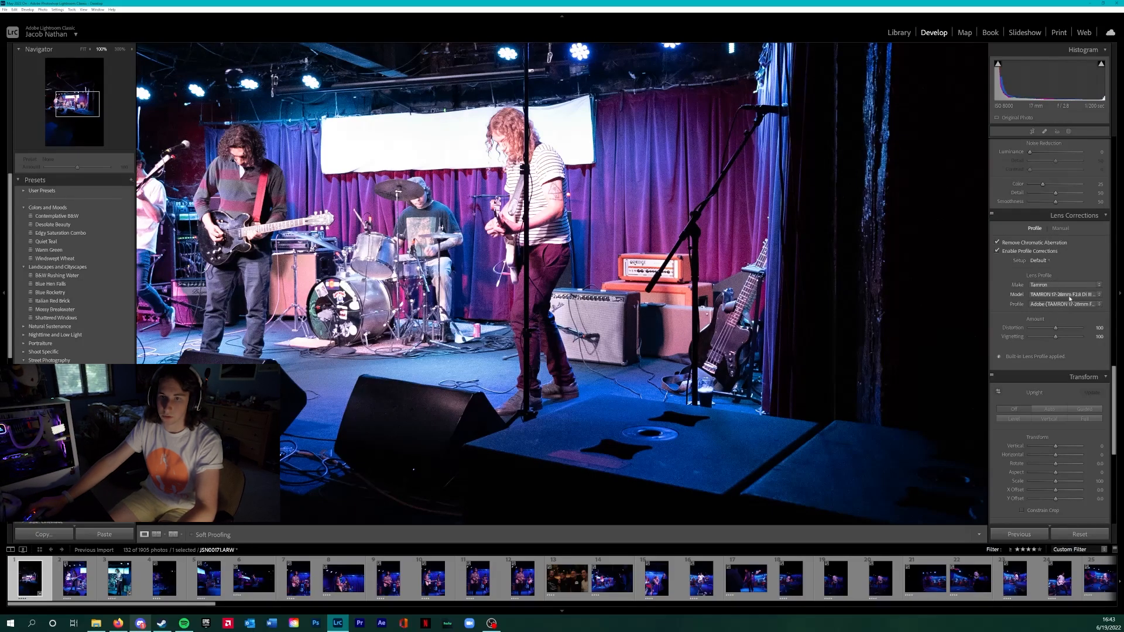
Set exposure -0.54, contrast +7, highlights -13, shadows +3, whites -12, blacks -9, dehaze -11, vibrance +6 and saturation +5.
scroll(1057, 282, up, 3)
scroll(1057, 282, up, 10)
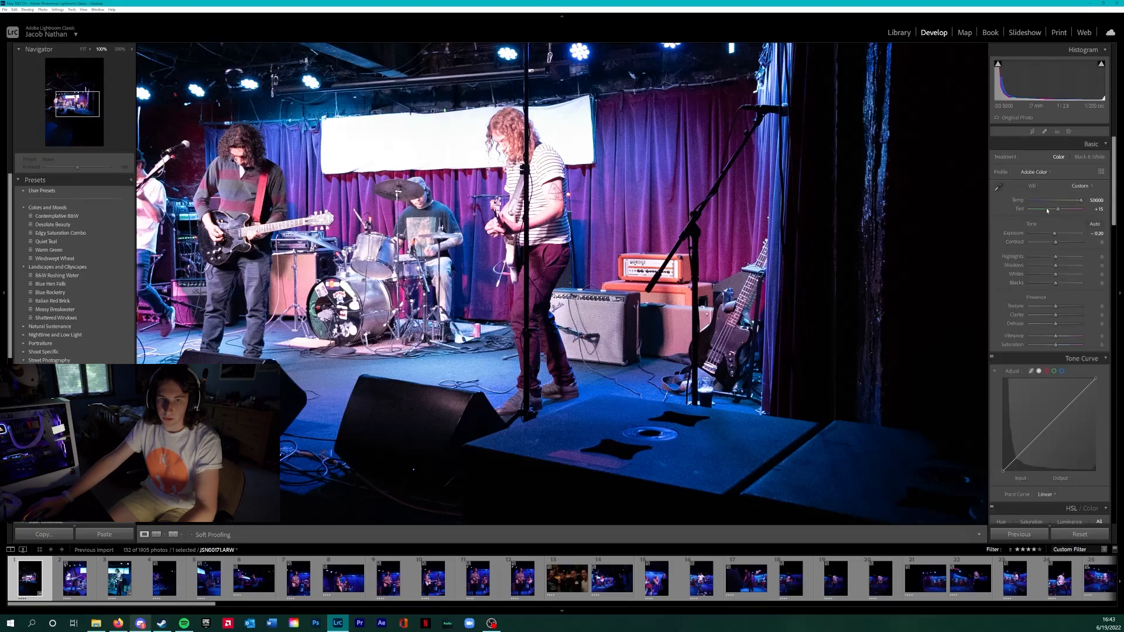
drag(1055, 233, 1052, 234)
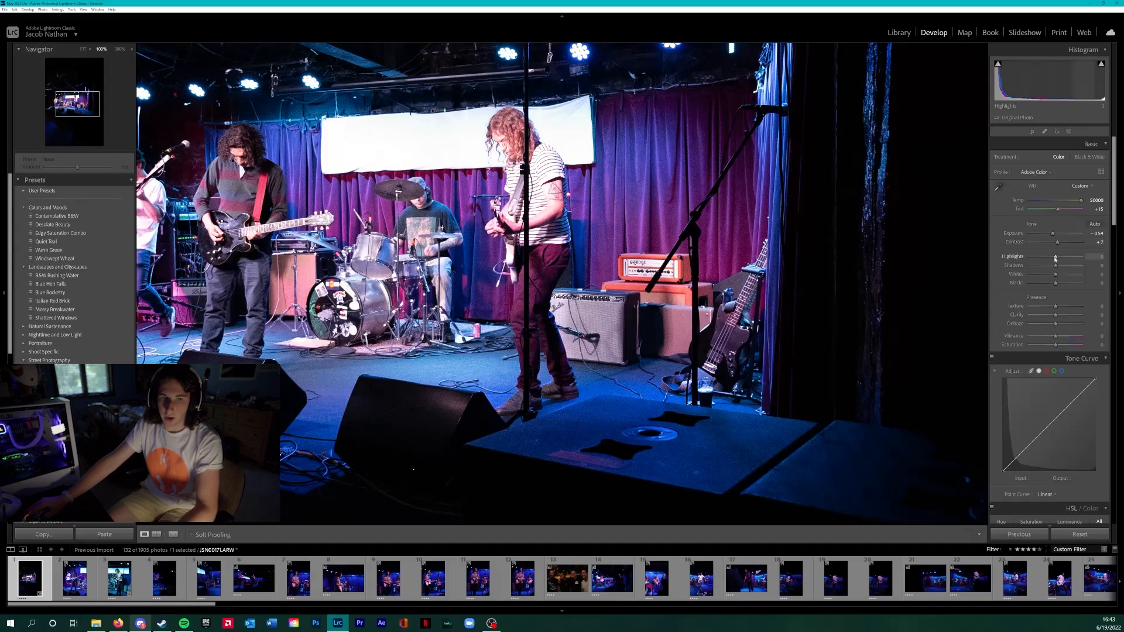
drag(1054, 258, 1051, 258)
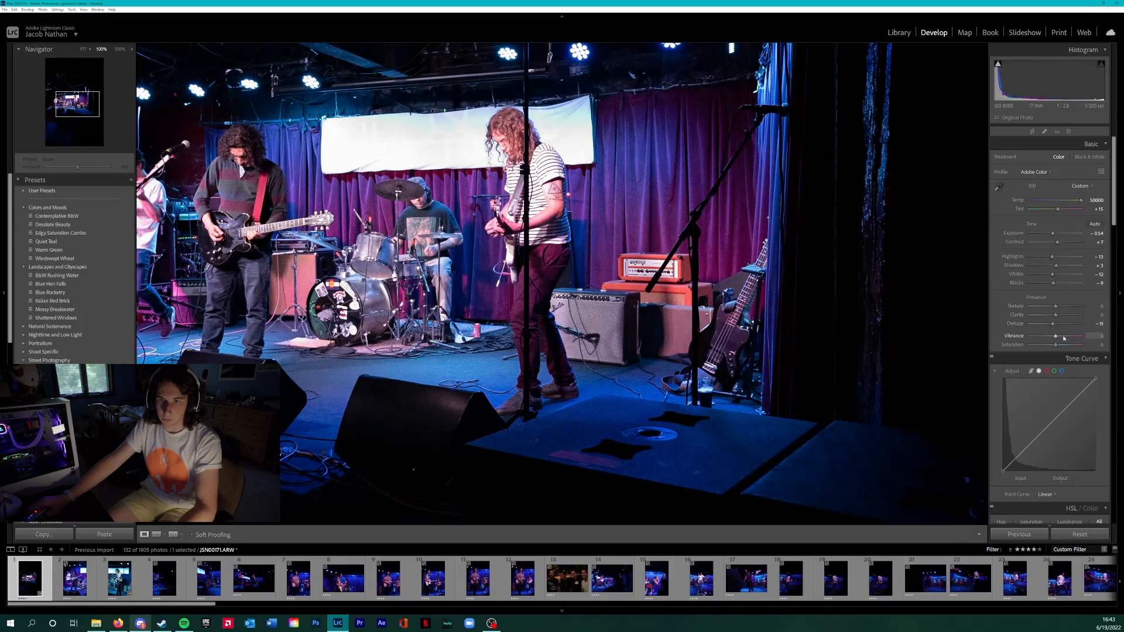
drag(1057, 337, 1059, 337)
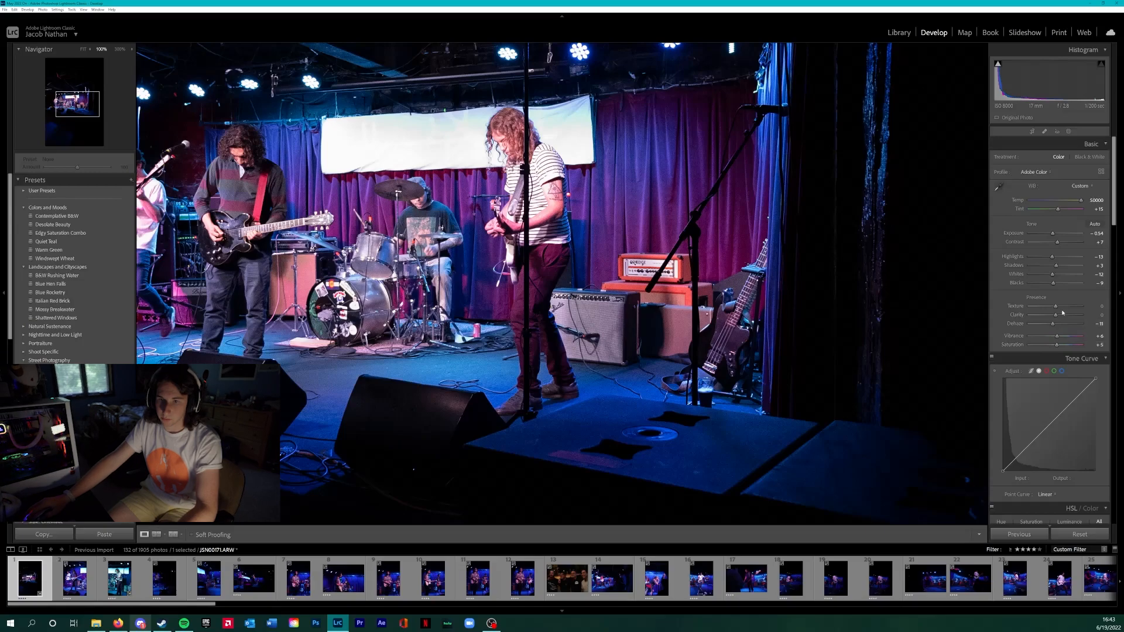
Set the tone curve regions to highlights -20, lights -11, darks -4 and shadows +7, and shape the point curve with several gentle anchor points.
scroll(1059, 313, down, 3)
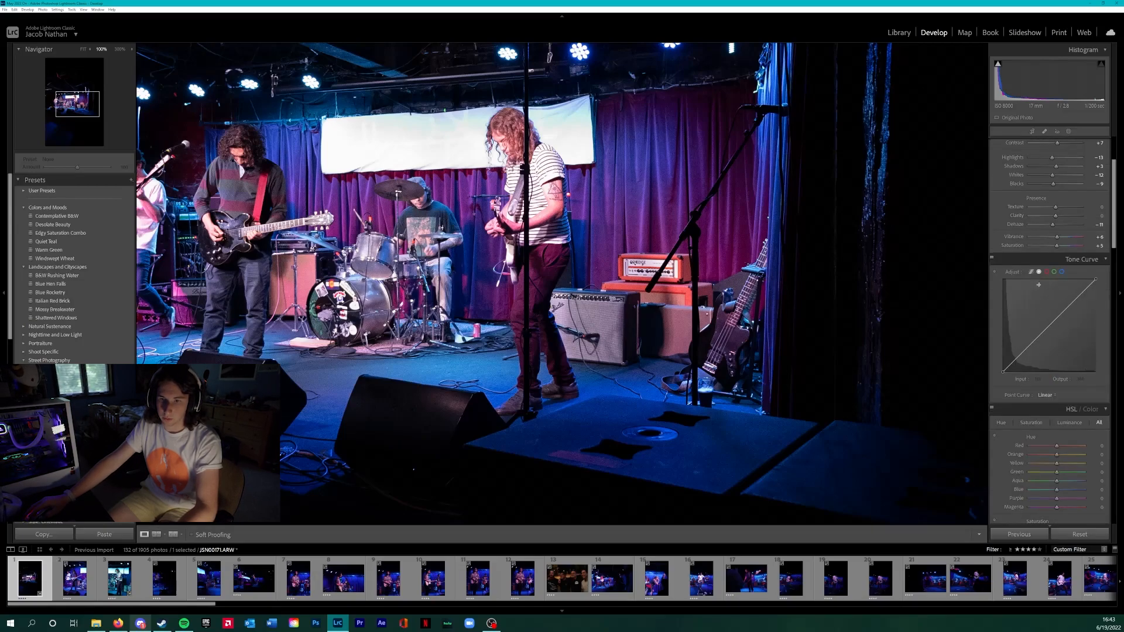
click(1031, 272)
drag(1084, 293, 1017, 355)
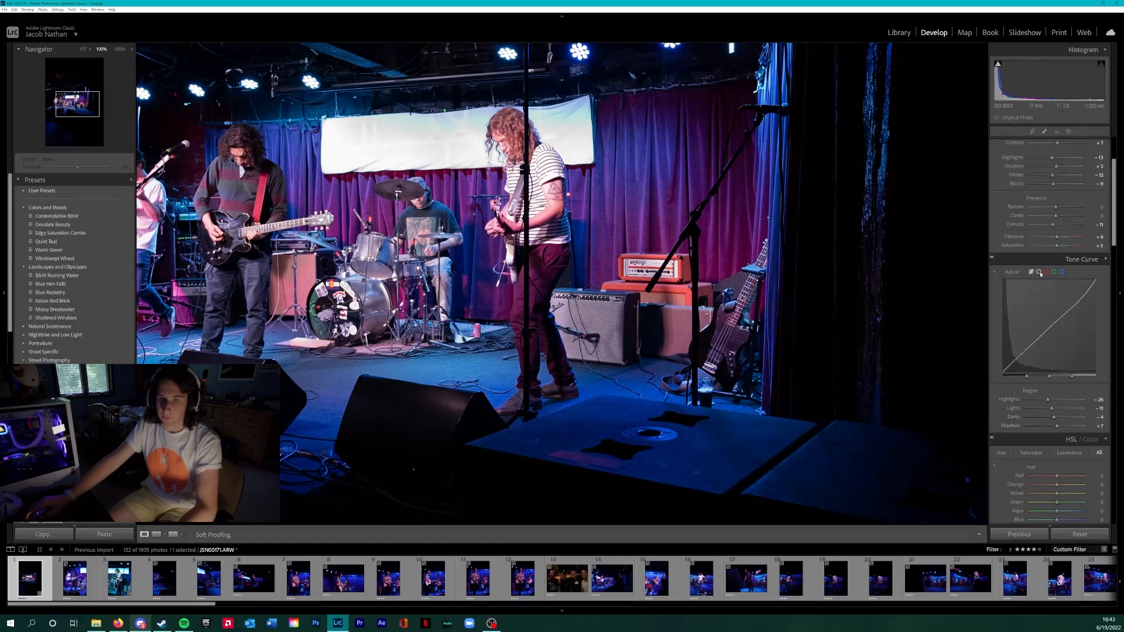
click(1039, 273)
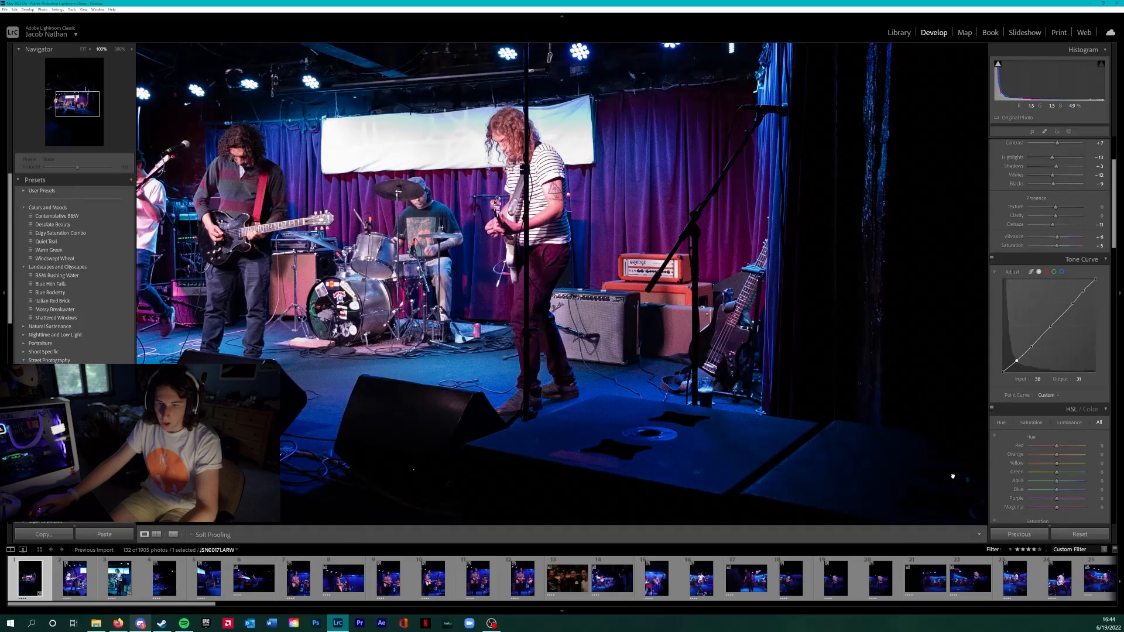
scroll(889, 580, down, 20)
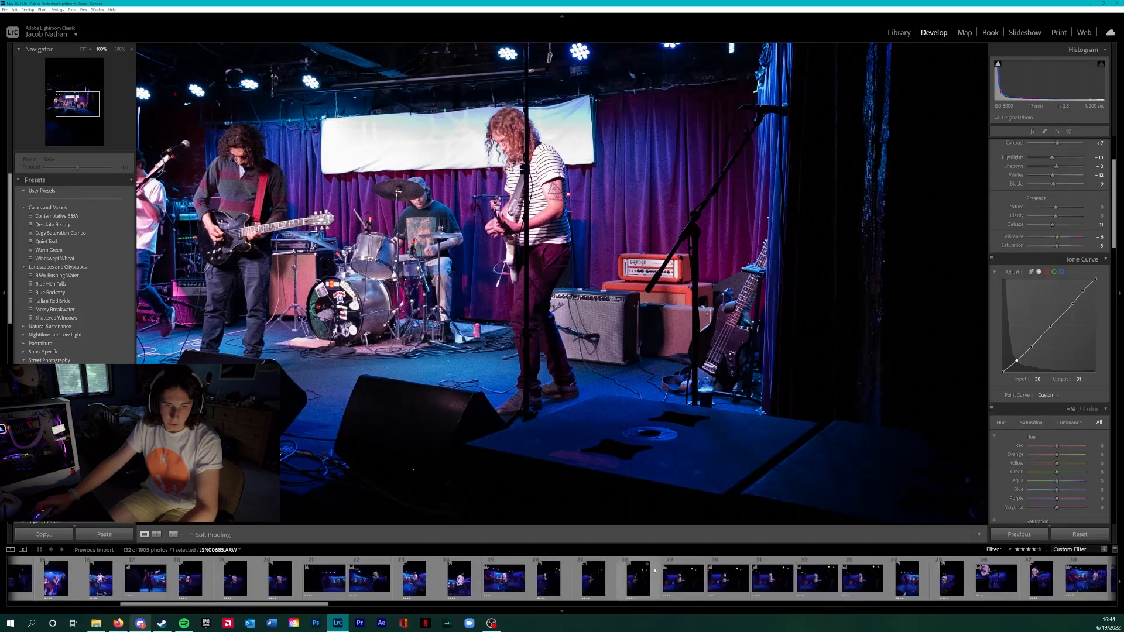
Lower the red channel curve's midtones from input 131 to output 127 and anchor its highlights at input 201, output 200.
click(1047, 272)
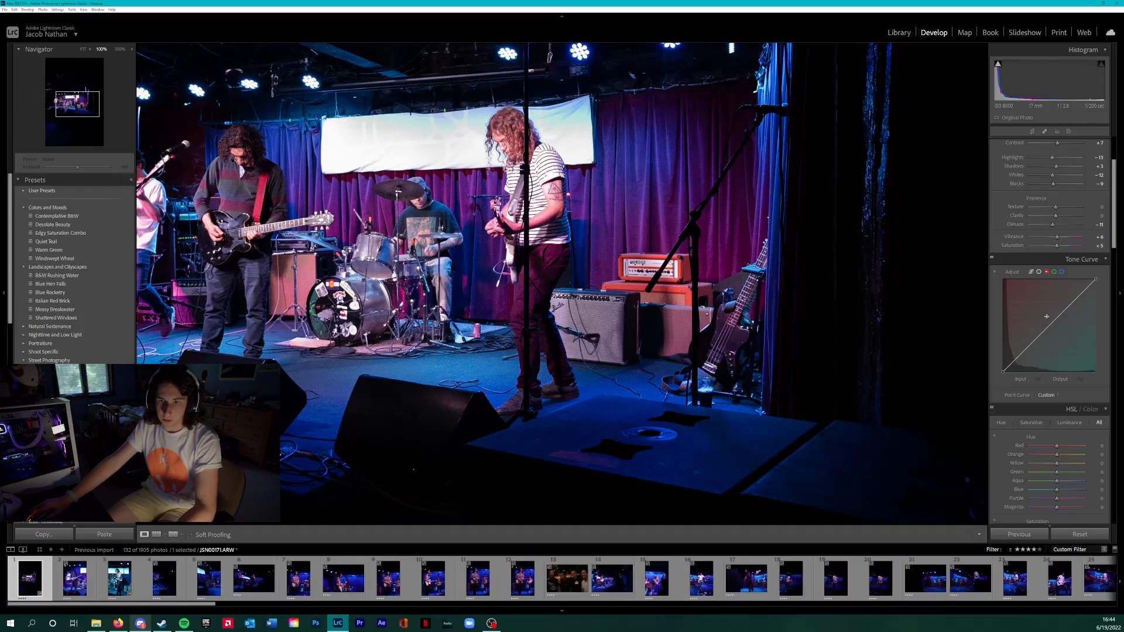
drag(1051, 325, 1051, 326)
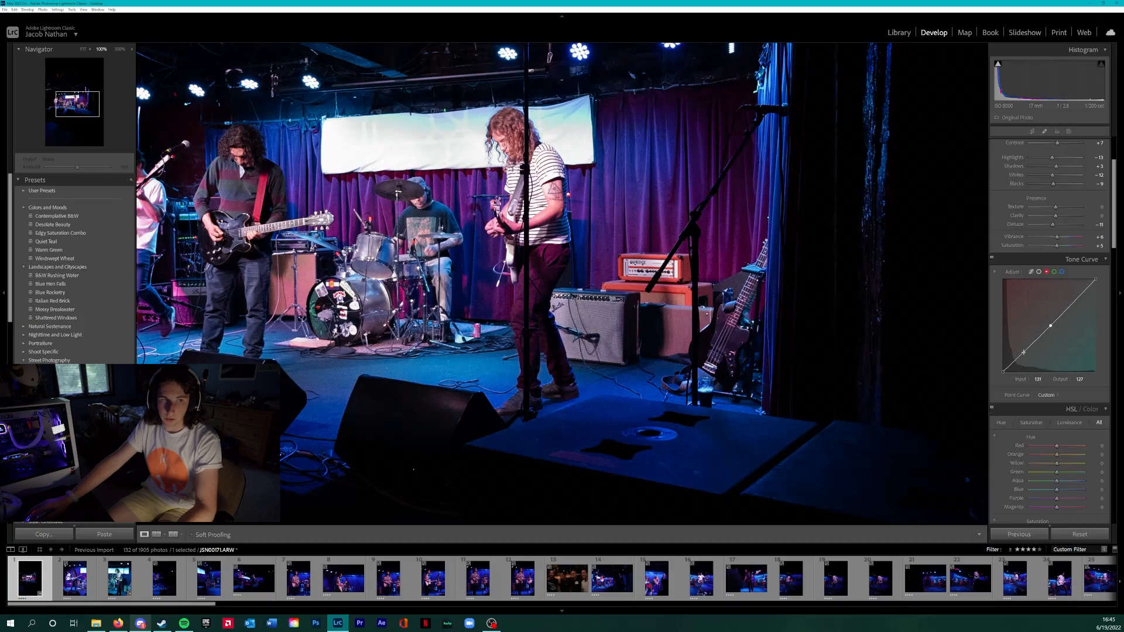
click(1077, 300)
drag(1078, 300, 1077, 299)
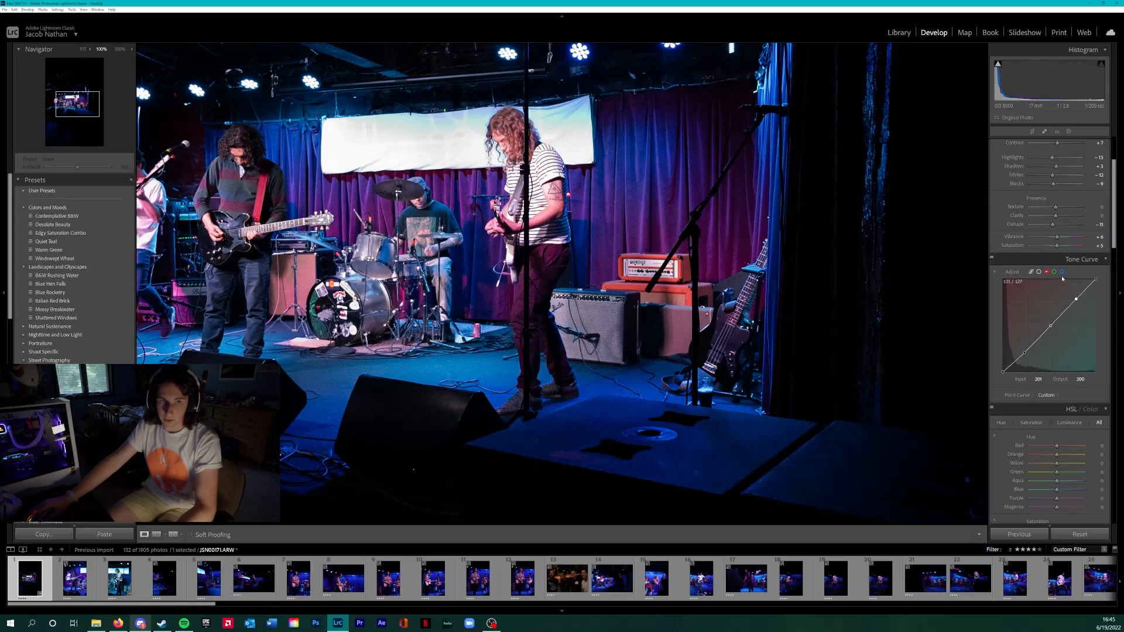
Raise the green channel's midtones to output 130 at input 127, and lower the blue channel's midtones to output 126 at input 134.
click(1054, 271)
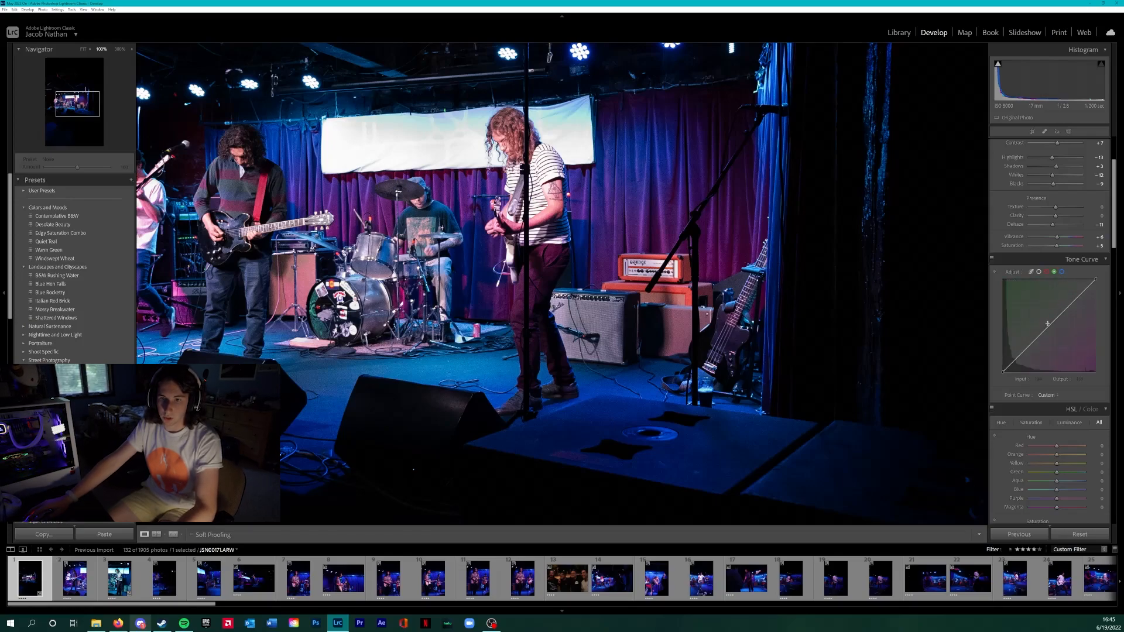
drag(1050, 324, 1049, 324)
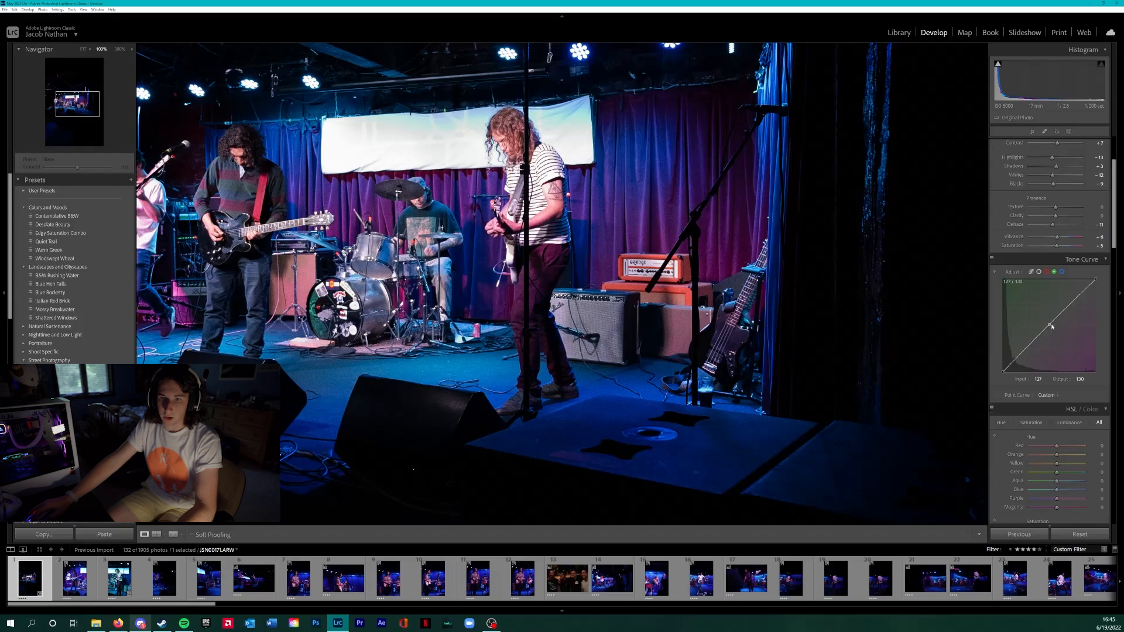
click(1061, 272)
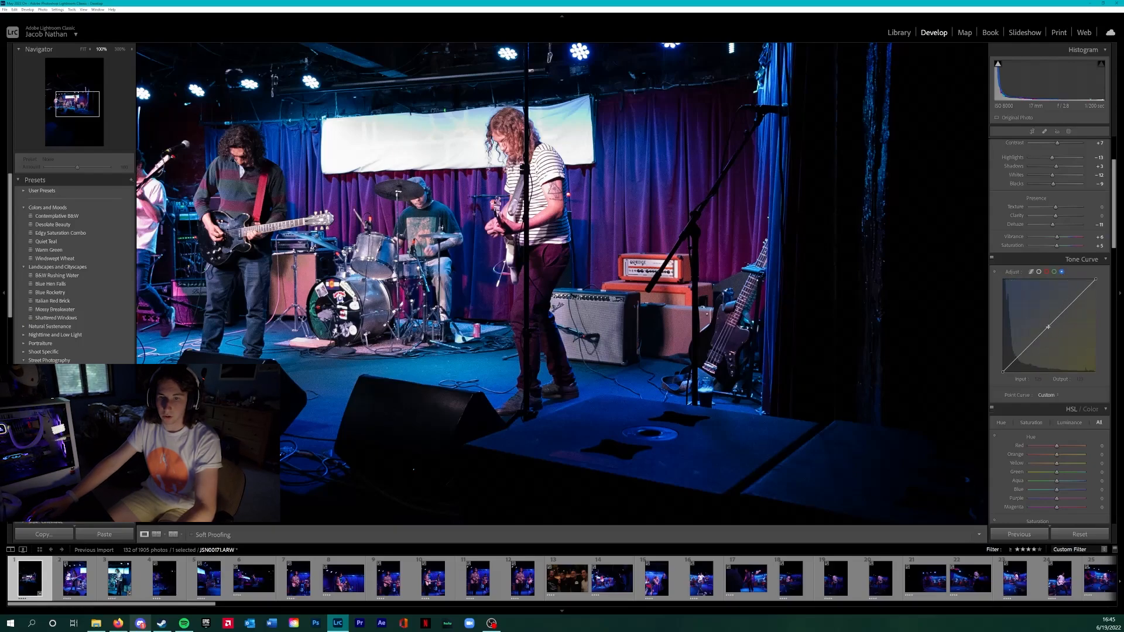
drag(1049, 326, 1009, 284)
key(ctrl+z)
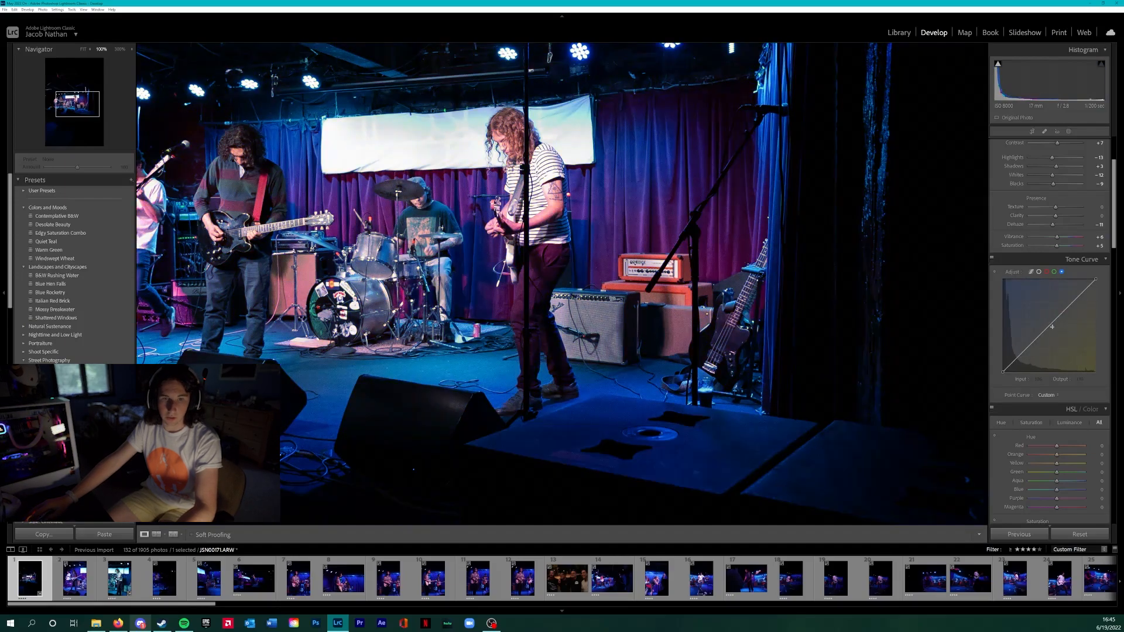
drag(1050, 323, 1052, 328)
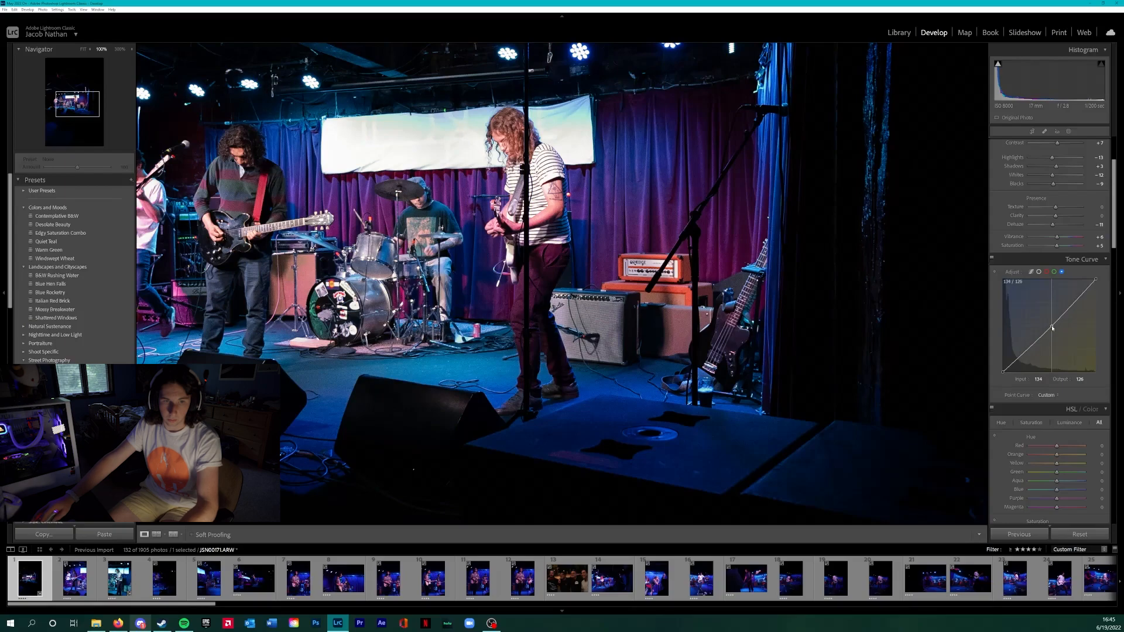
Fit the whole photo in view and show the info overlay with file name, exposure settings and lens.
click(697, 333)
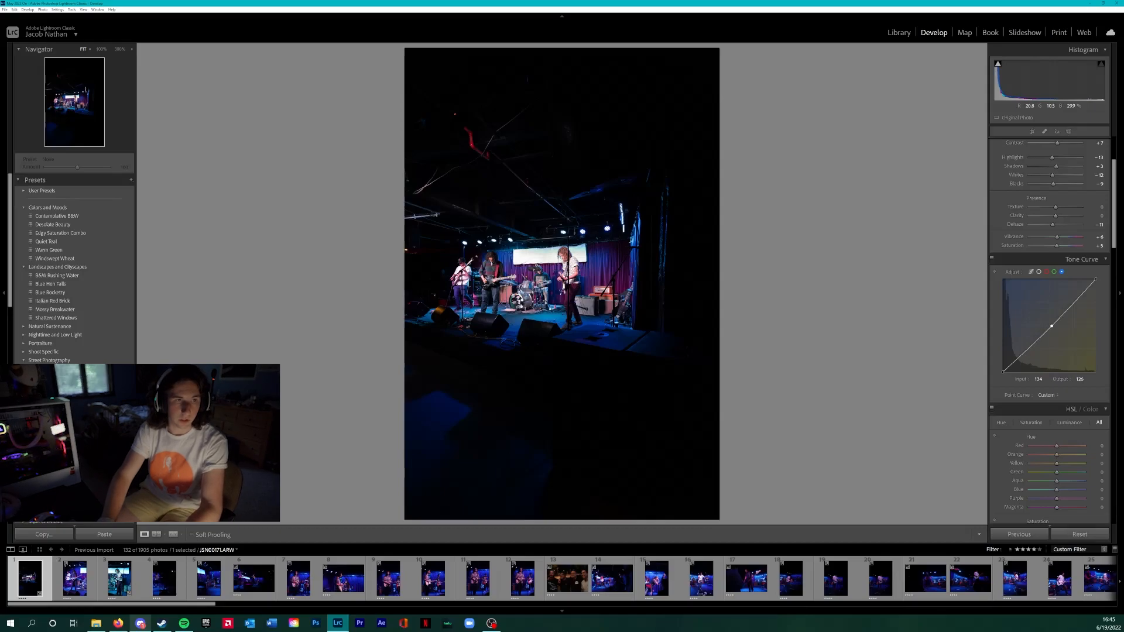
click(537, 267)
click(537, 266)
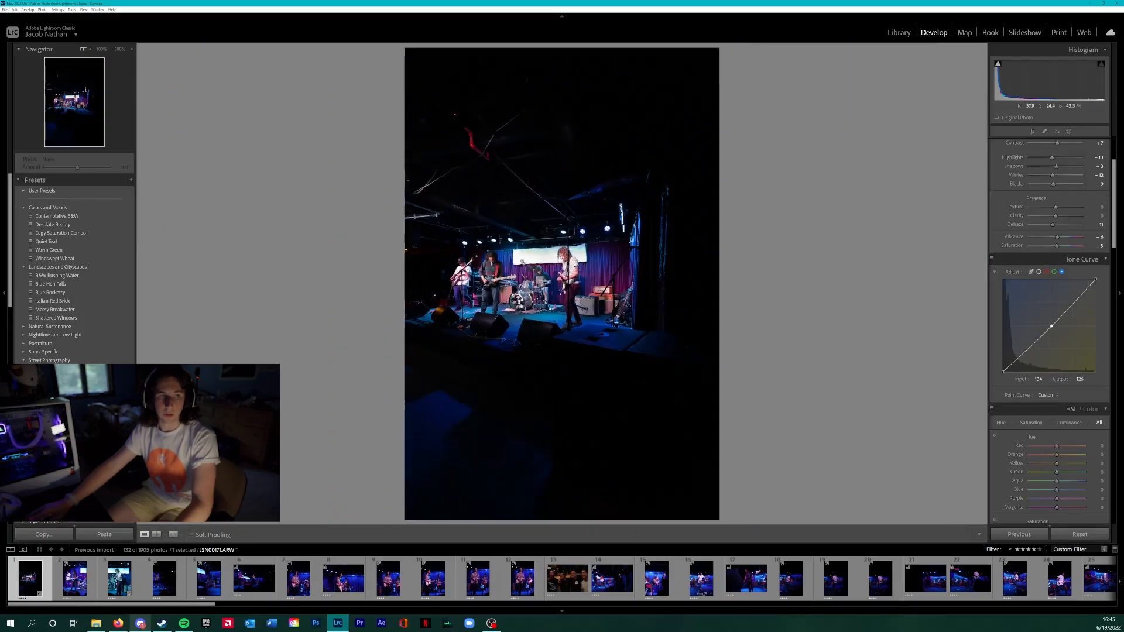
key(i)
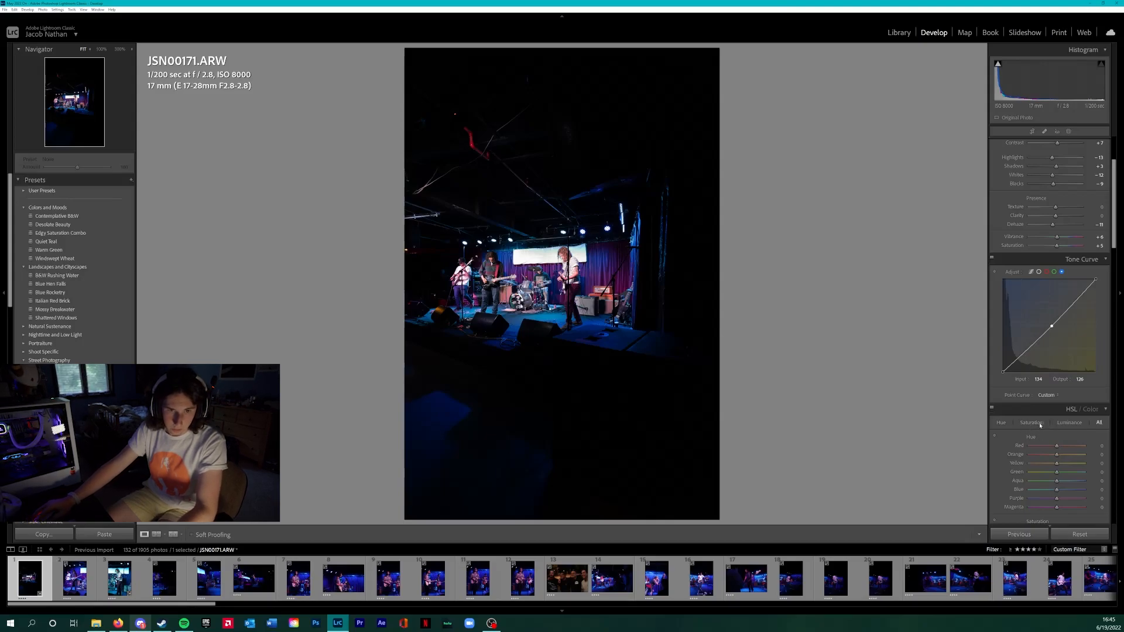
Crop the portrait photo to a wide landscape frame around the stage, cutting away the dark ceiling and floor.
click(1032, 132)
drag(572, 513, 554, 470)
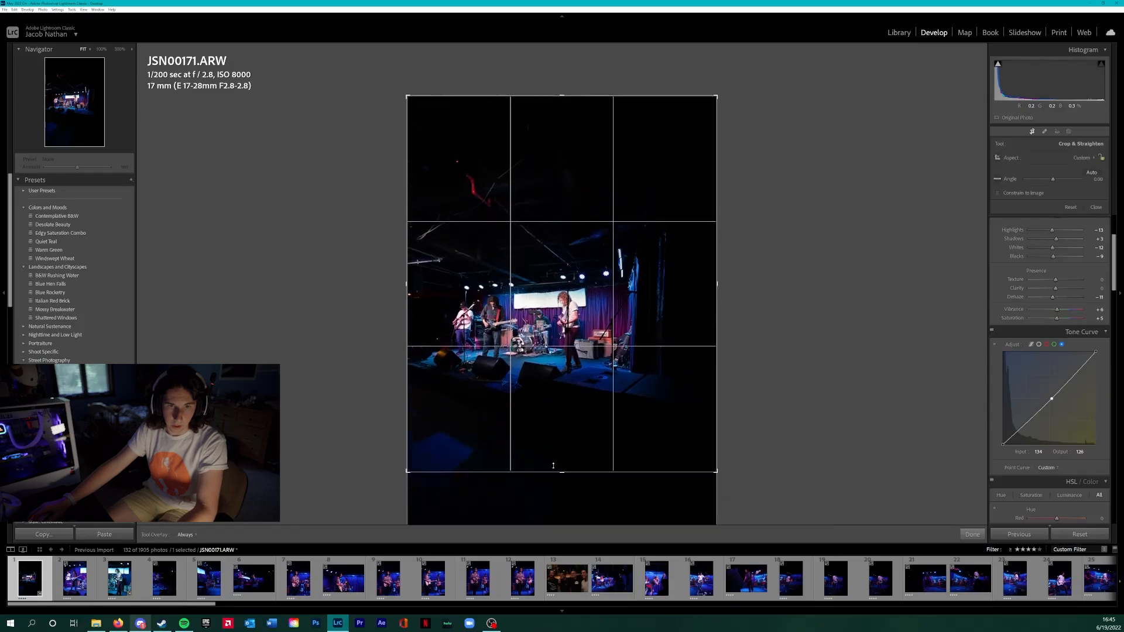
drag(572, 131, 566, 196)
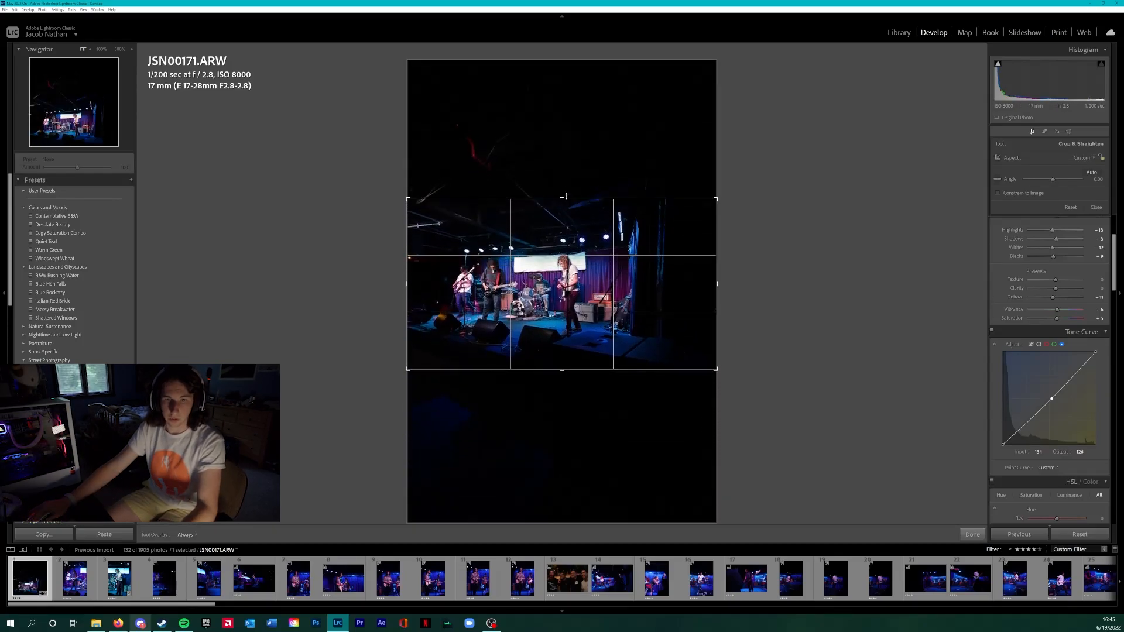
key(Return)
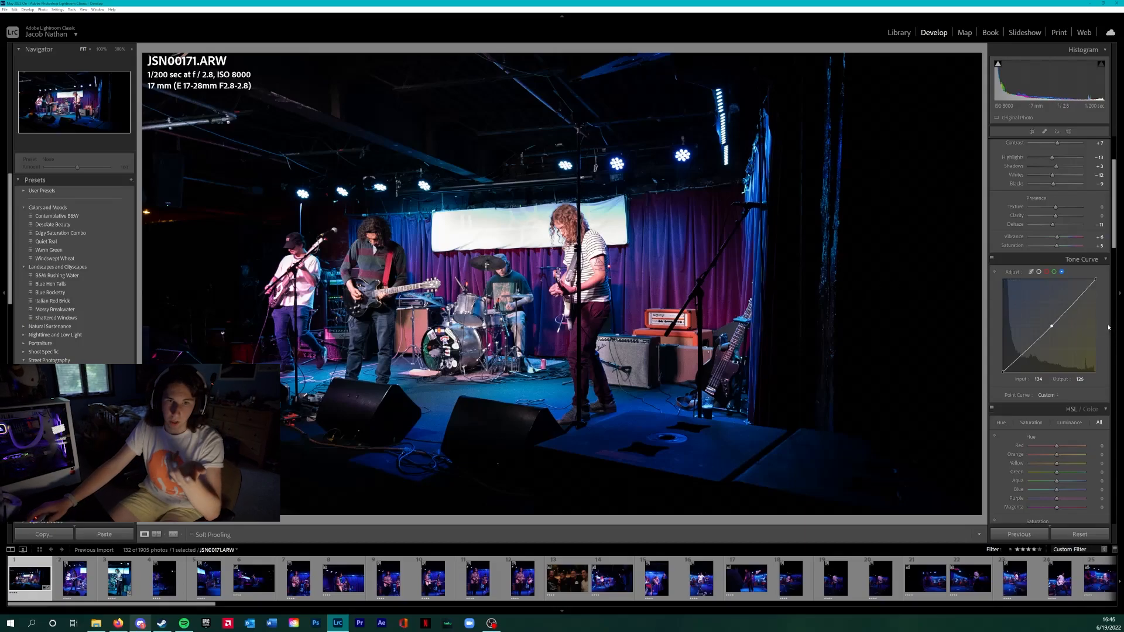
Set the HSL hues to red -12, orange -7, yellow -7, green -8, aqua +4, blue +9, purple +14 and magenta -4.
scroll(1104, 341, down, 5)
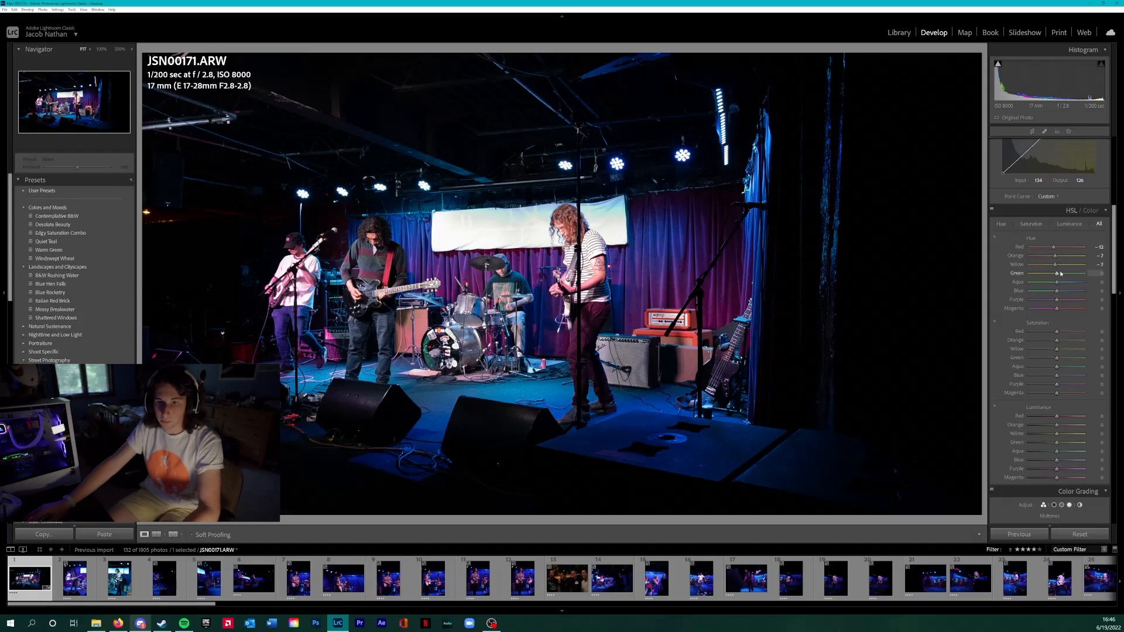
drag(1057, 274, 1055, 276)
drag(1057, 292, 1059, 303)
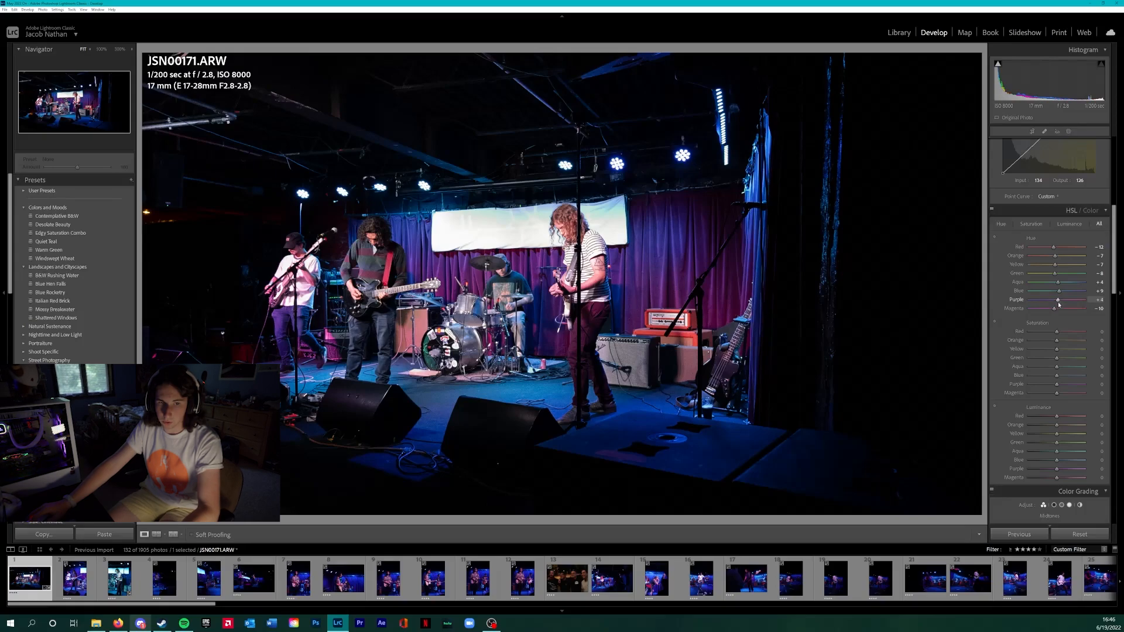
drag(1060, 301, 1057, 310)
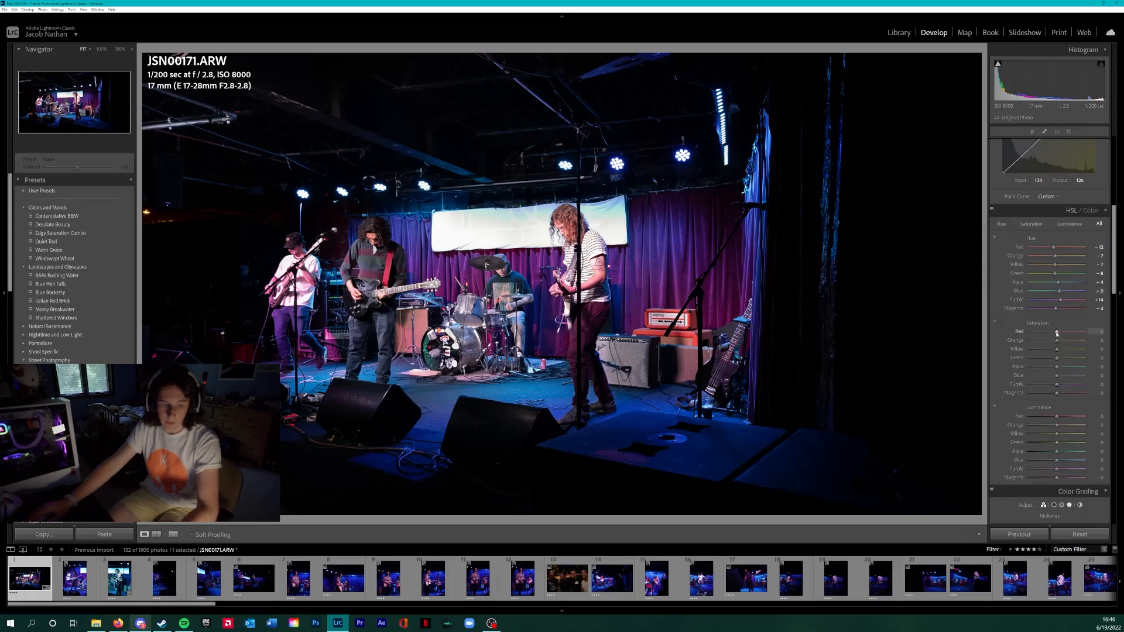
Set the HSL saturation to red +7, orange +9, yellow +9, green -10, aqua -10, blue -15, purple +10 and magenta +10.
drag(1057, 332, 1058, 349)
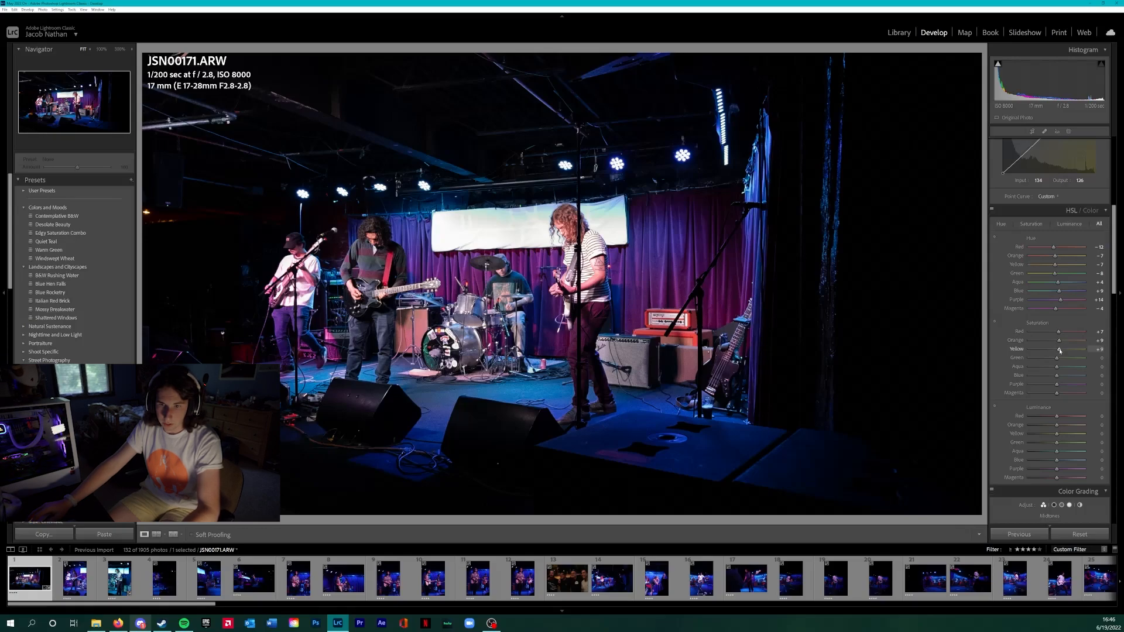
drag(1057, 358, 1055, 358)
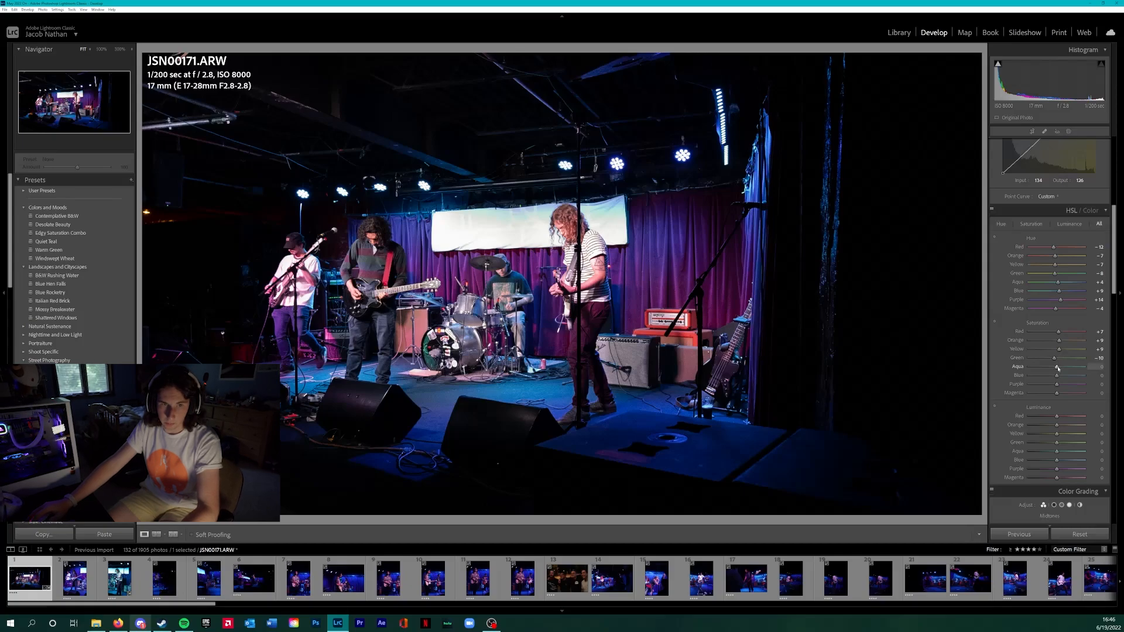
drag(1058, 368, 1054, 377)
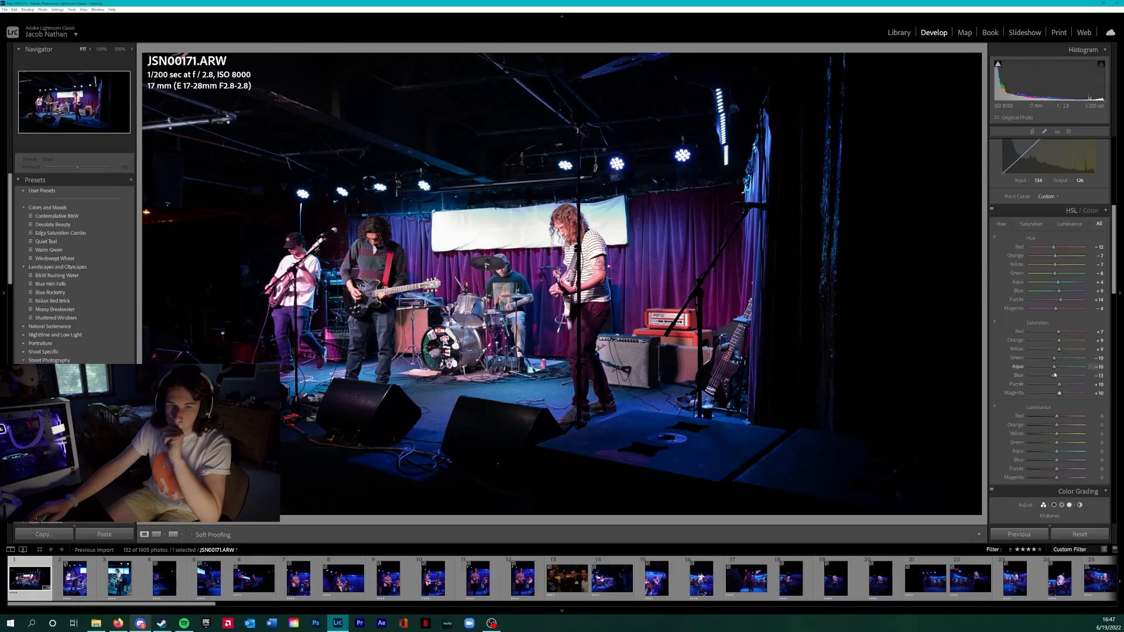
drag(1055, 376, 1053, 376)
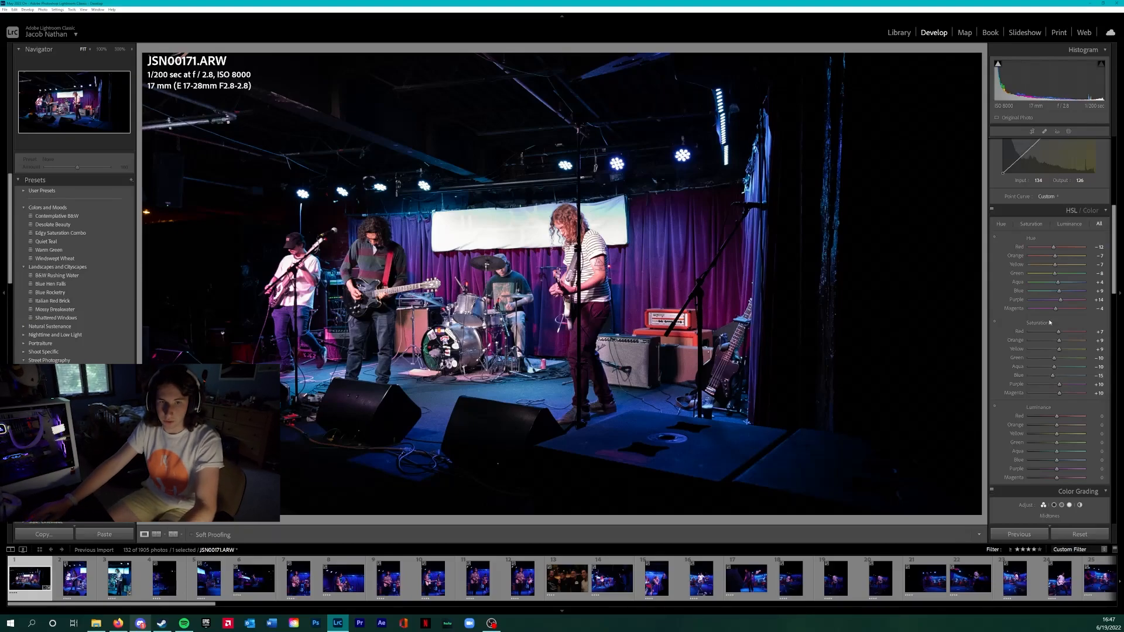
Set the HSL luminance to red +11, orange +11, yellow +9, green -9, aqua +3, blue -13, purple -5 and magenta +4.
scroll(1050, 322, down, 3)
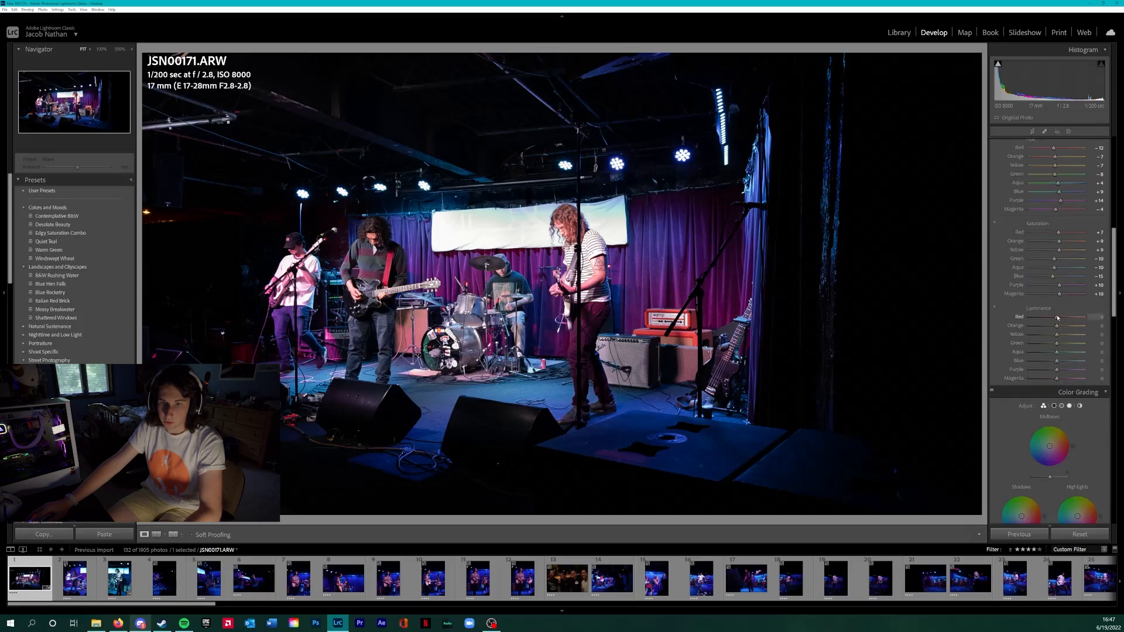
drag(1059, 318, 1060, 327)
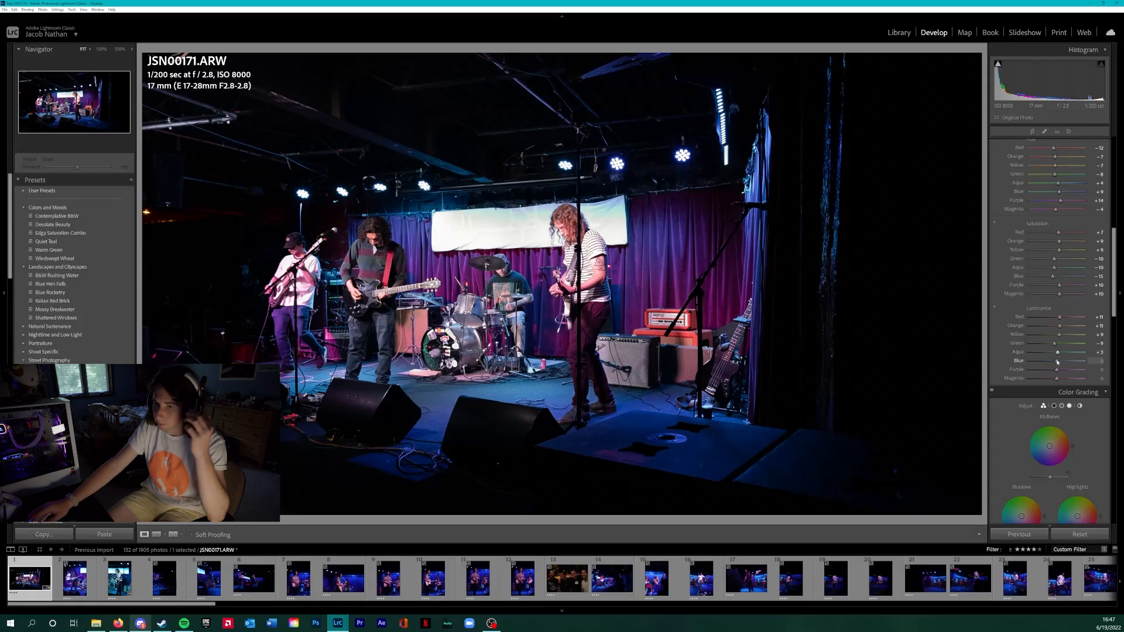
drag(1057, 362, 1054, 361)
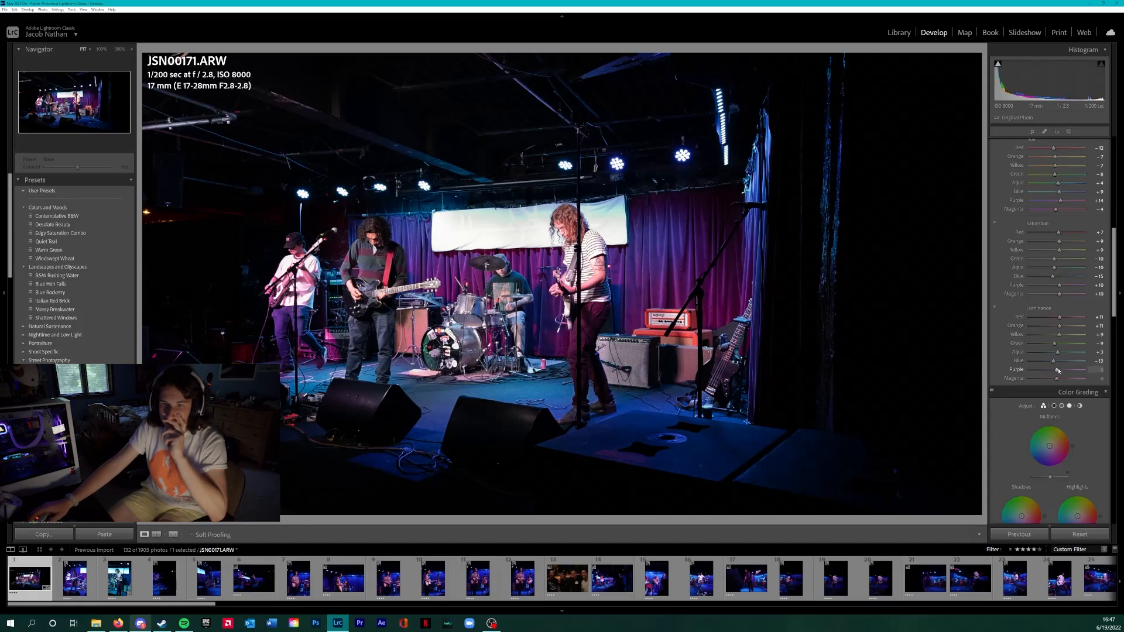
scroll(1058, 371, down, 5)
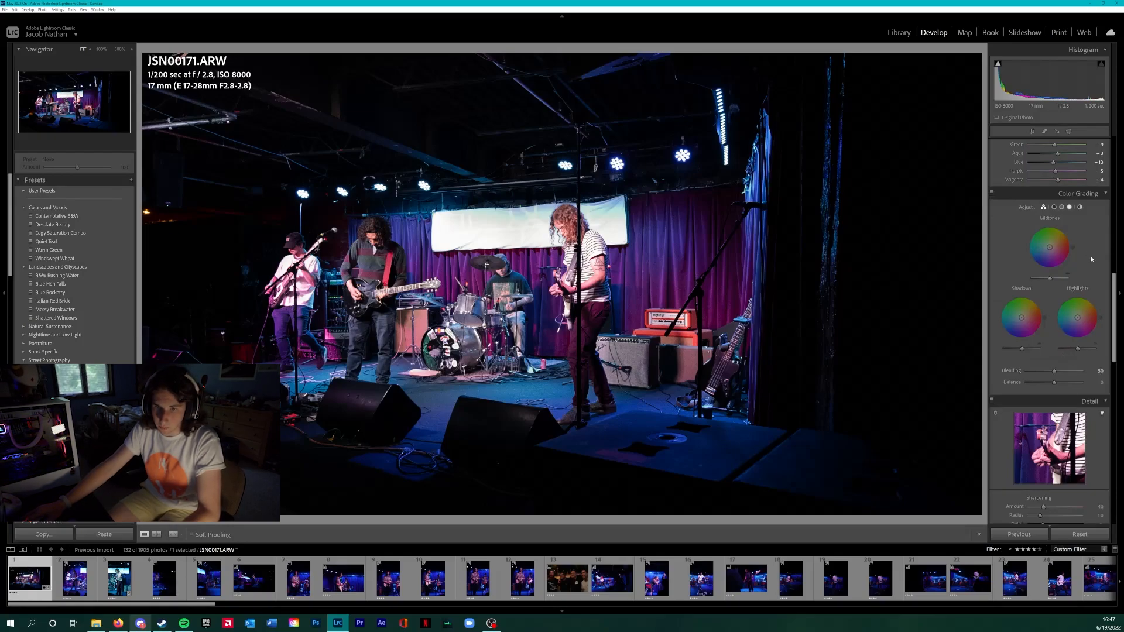
Color grade the midtones, shadows and highlights of JSN00171.ARW with slight tints.
drag(1051, 248, 1052, 246)
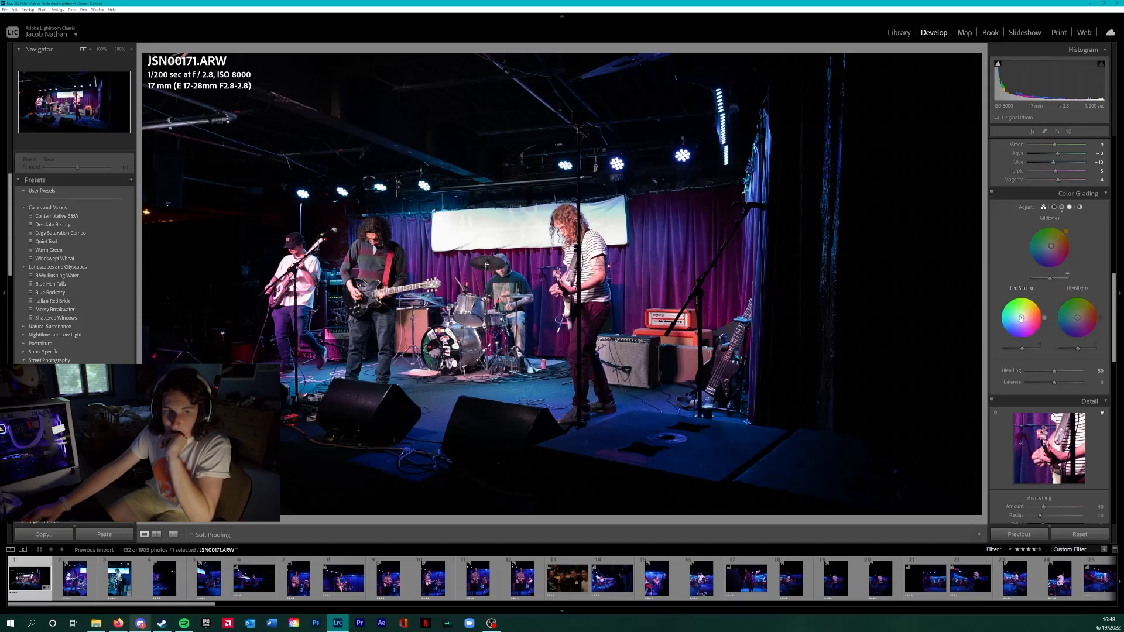
drag(1021, 317, 1078, 317)
Set the post-crop vignette amount to +5 and compare the edited photo with its original side by side.
scroll(1062, 410, down, 10)
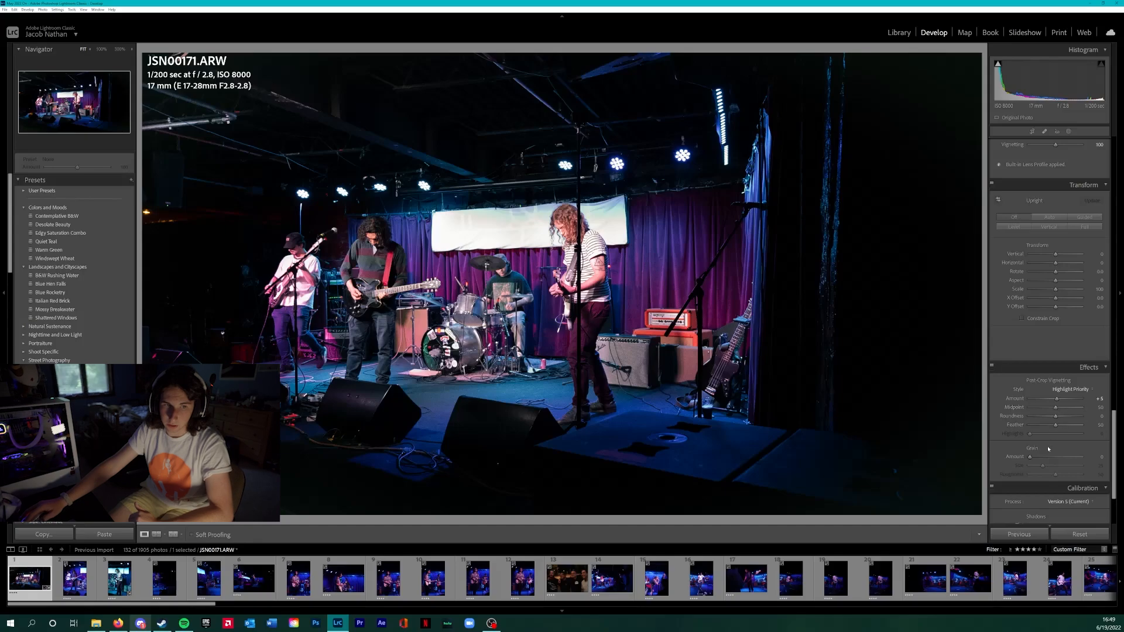
scroll(1032, 458, up, 15)
key(y)
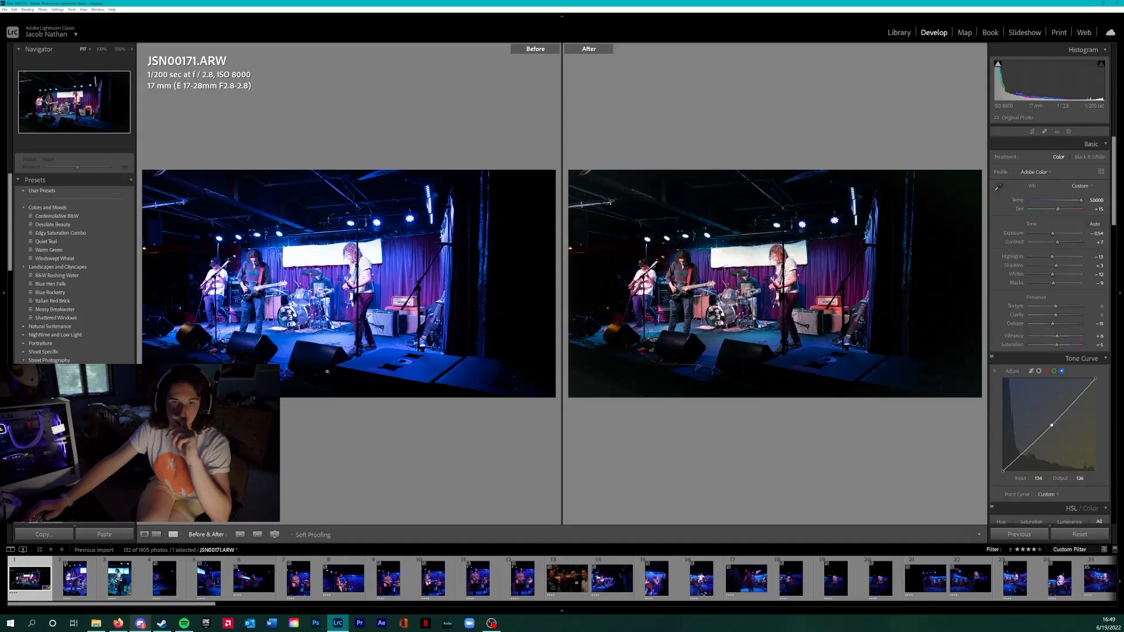
Create a develop preset named "Signals Midwest Show" in the Shoot Specific group.
click(131, 182)
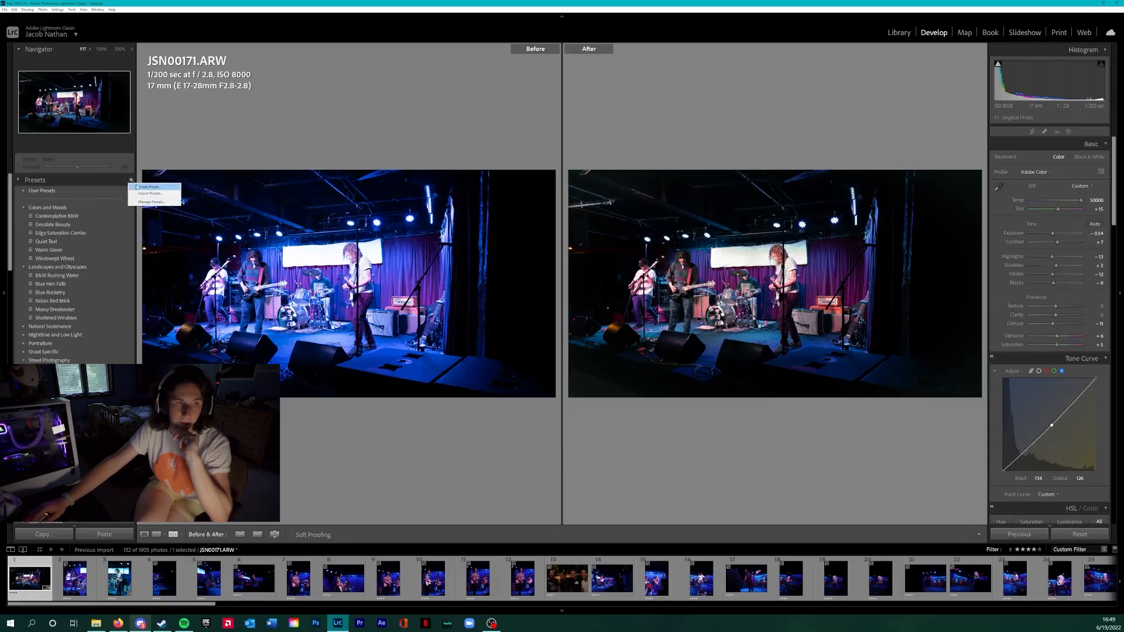
click(149, 187)
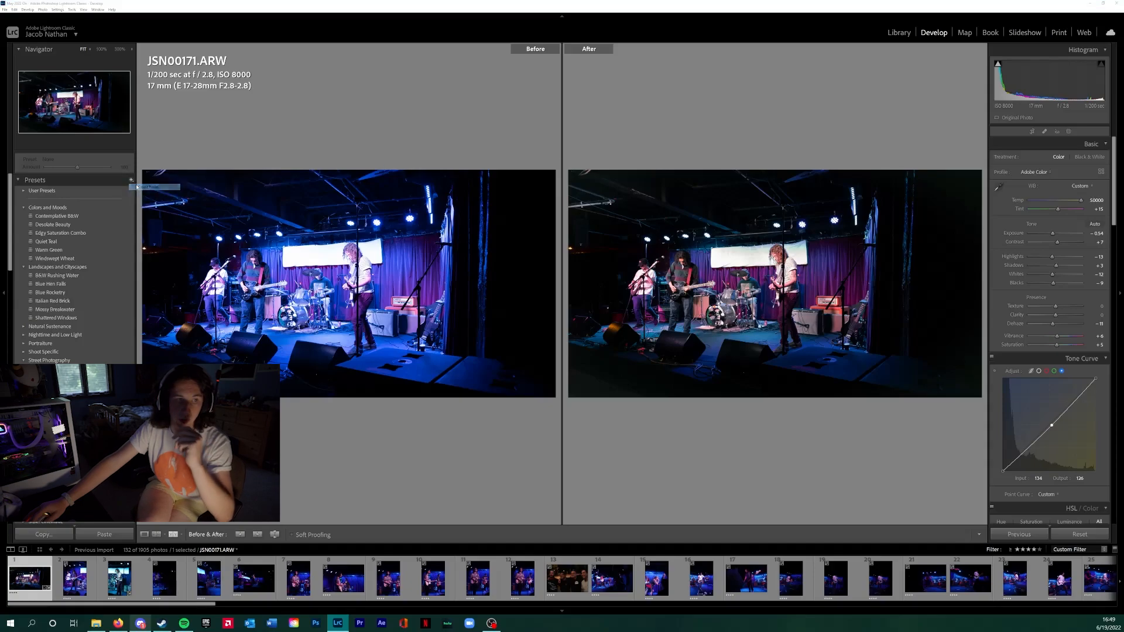
text(Signals Midwest)
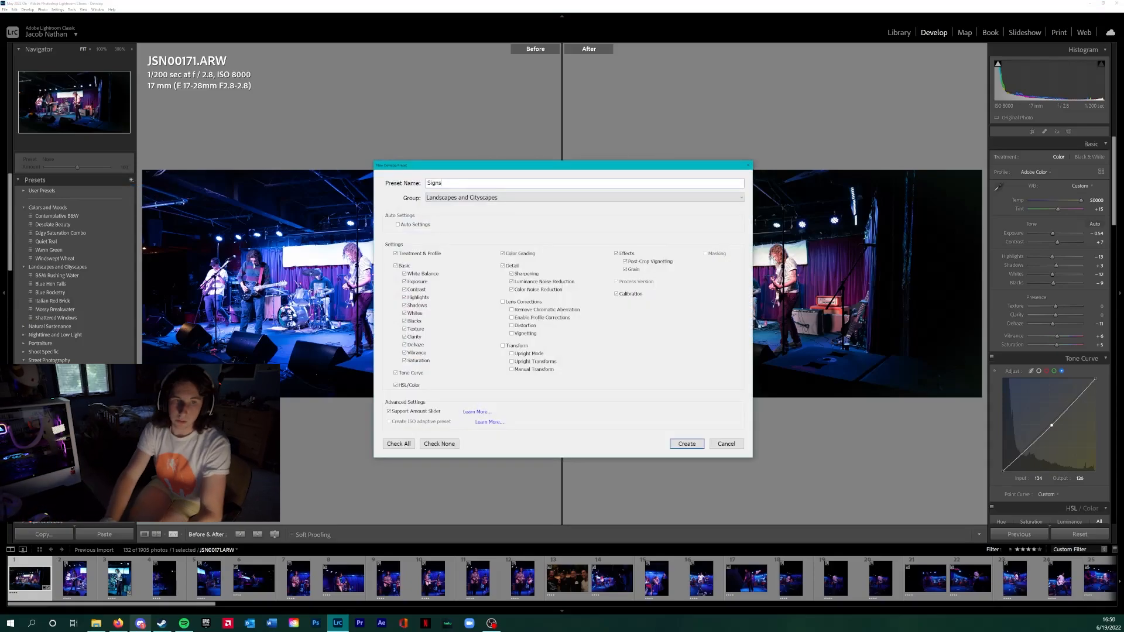
text( Show)
click(449, 199)
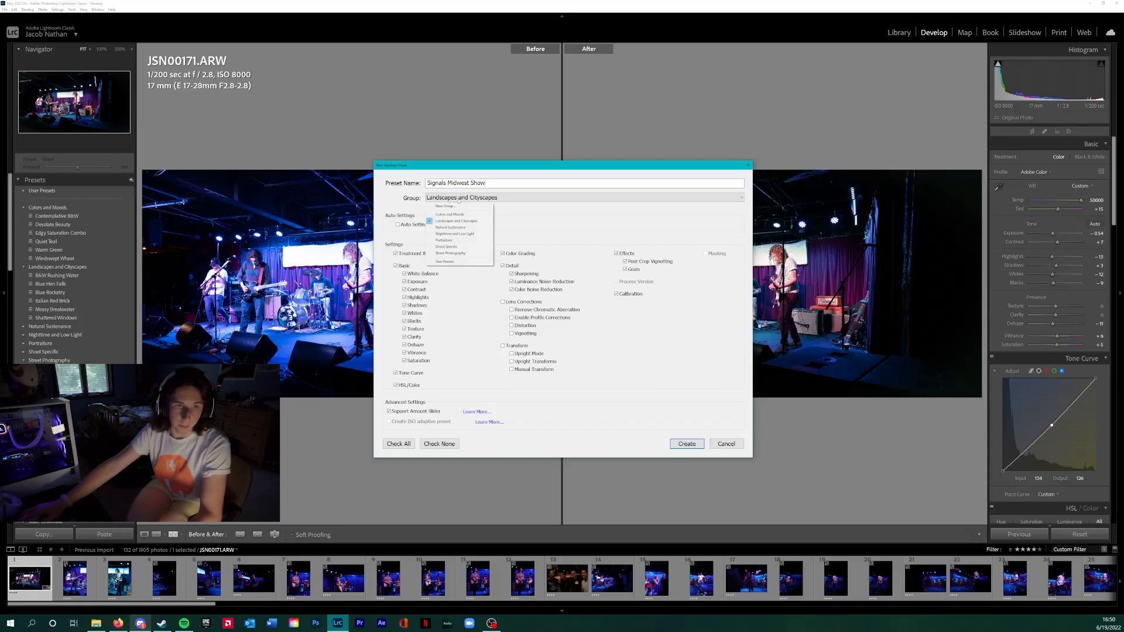
click(468, 250)
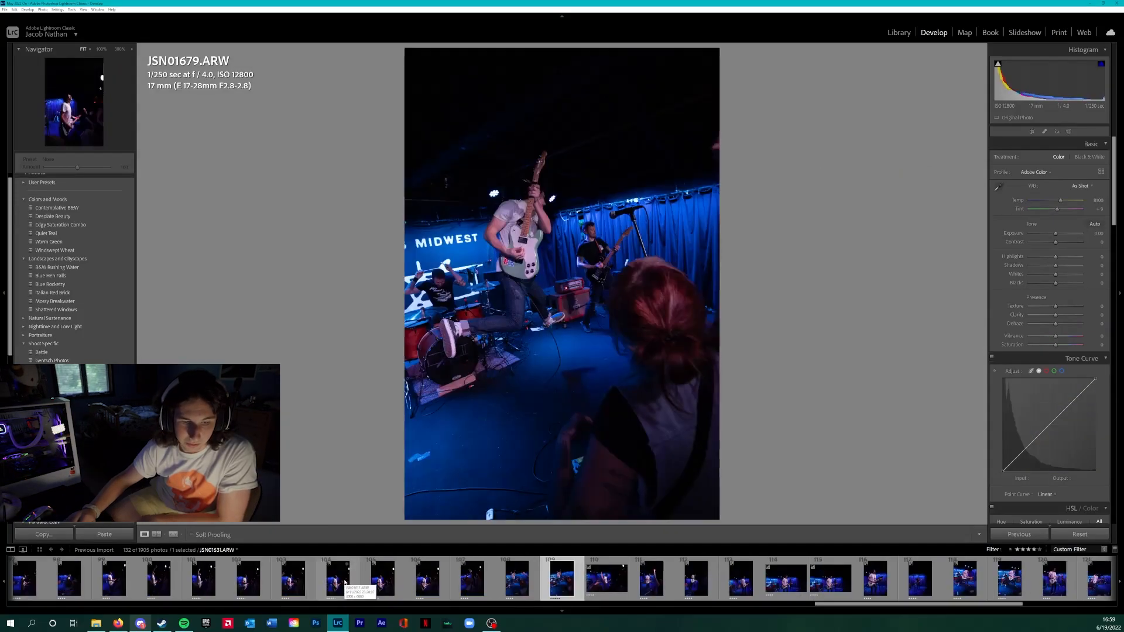
Set JSN01679.ARW to temperature 13536 and tint -56, and enable chromatic aberration removal and lens profile corrections.
key(Left)
key(Right)
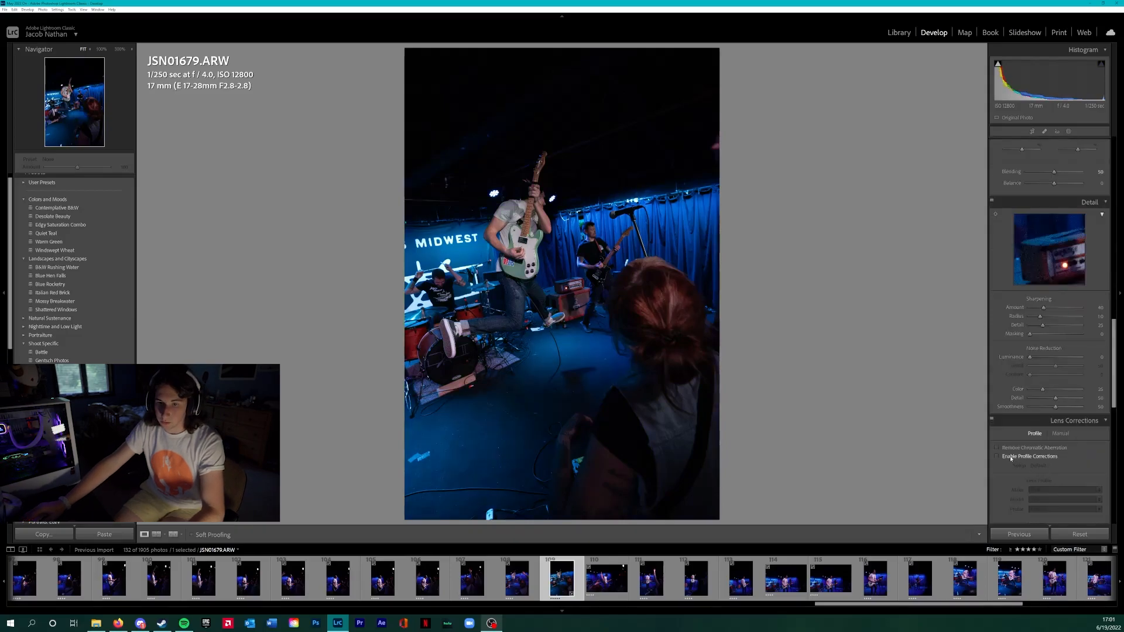
click(1008, 457)
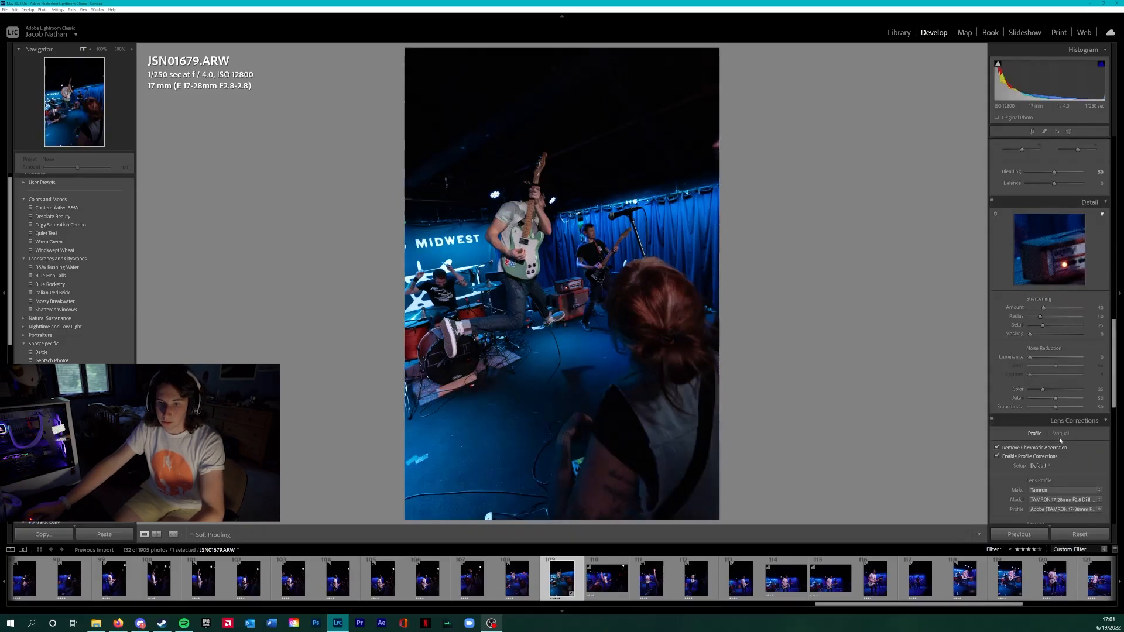
Set exposure +0.43, contrast +9, highlights -2, shadows -12, whites -11, blacks +6, texture +10, vibrance +10 and saturation +12.
scroll(1063, 440, up, 10)
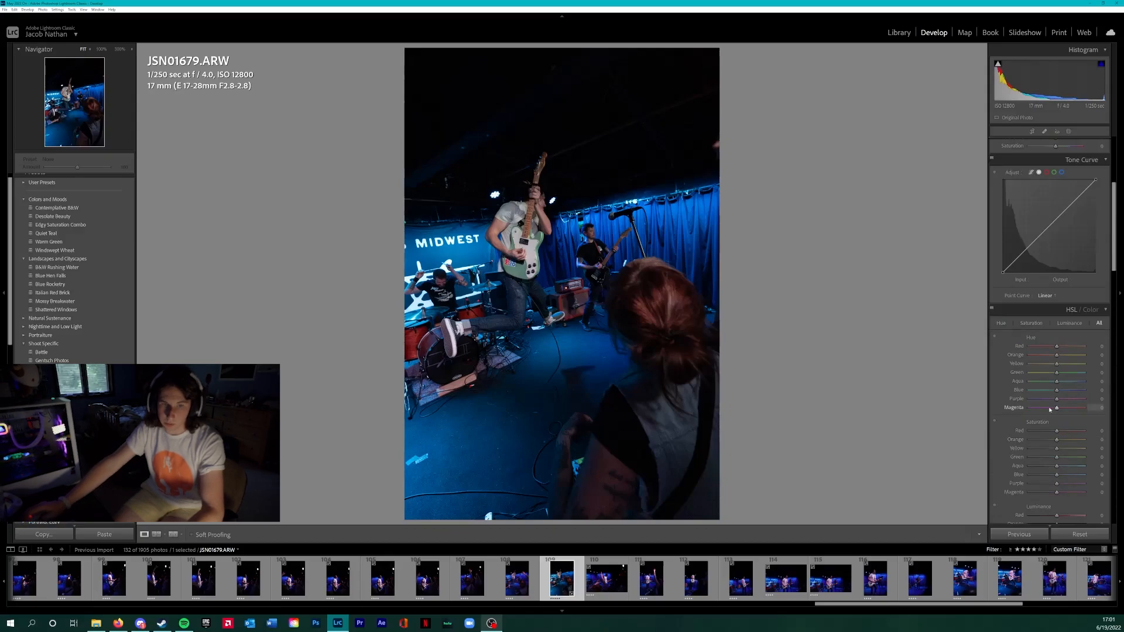
scroll(1066, 388, up, 4)
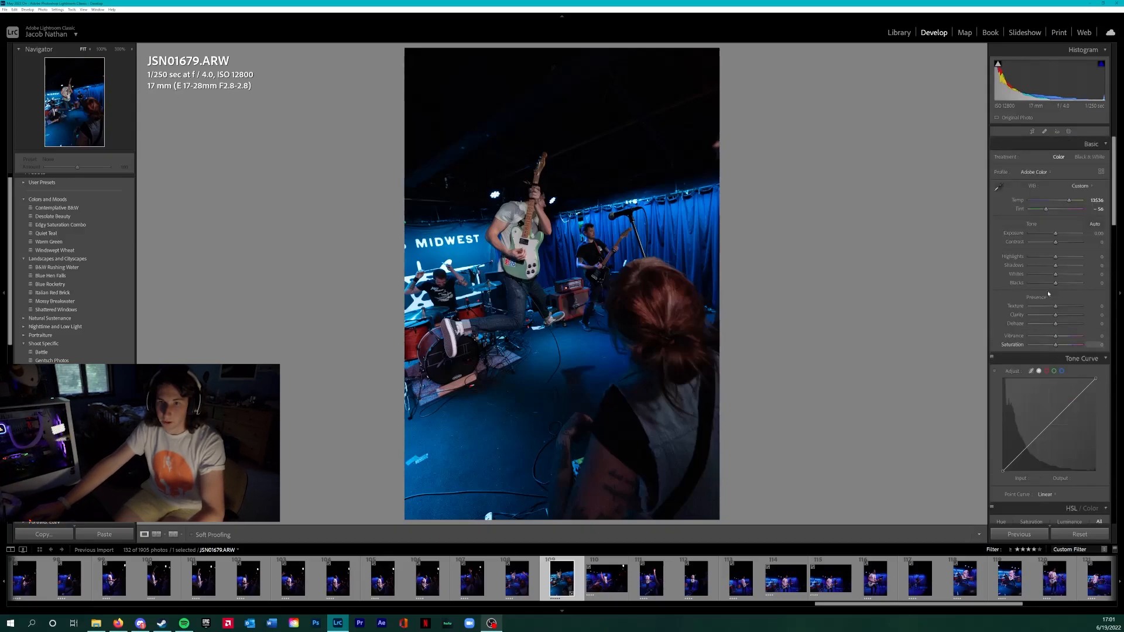
drag(1056, 233, 1058, 233)
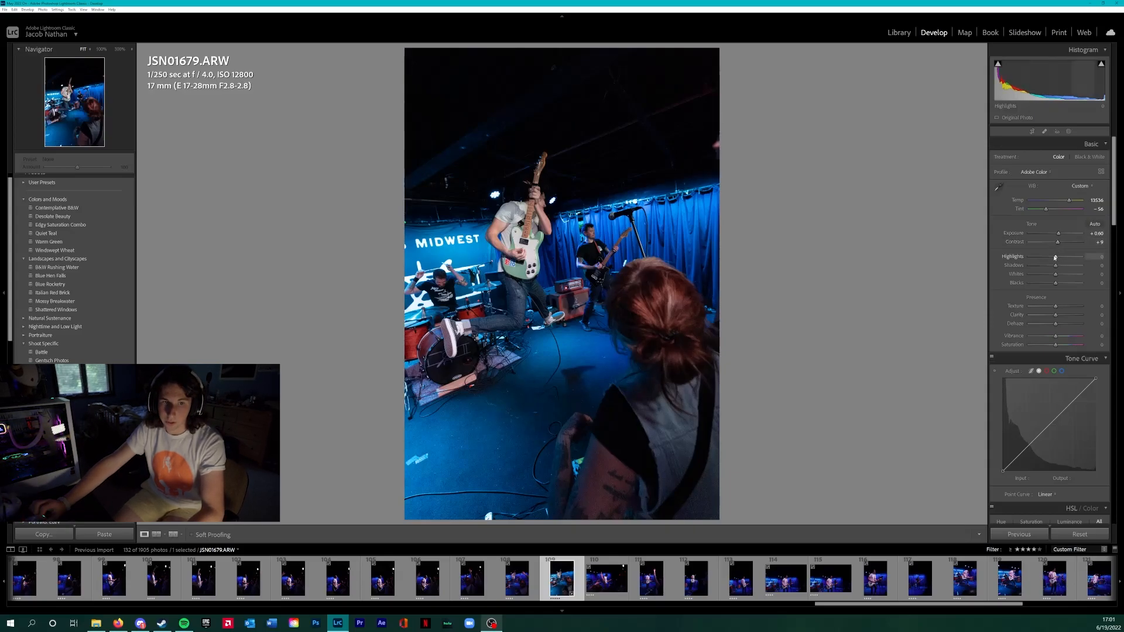
drag(1057, 258, 1054, 276)
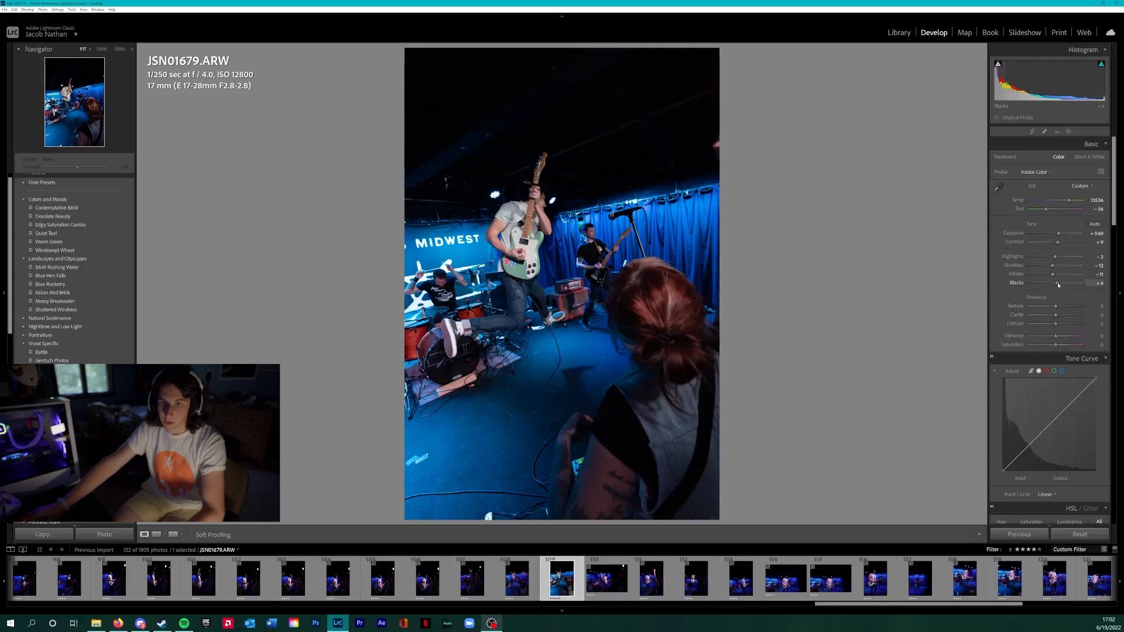
drag(1056, 307, 1057, 306)
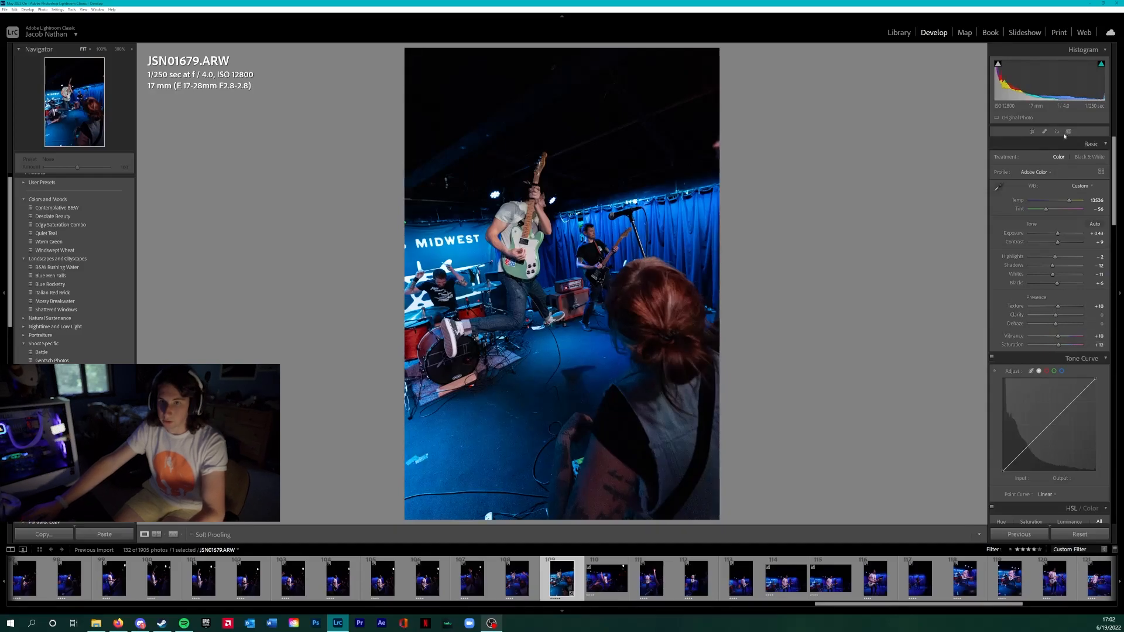
Brighten the dark ceiling slightly with a linear gradient mask and set the photo's overall exposure to +0.37.
click(1070, 131)
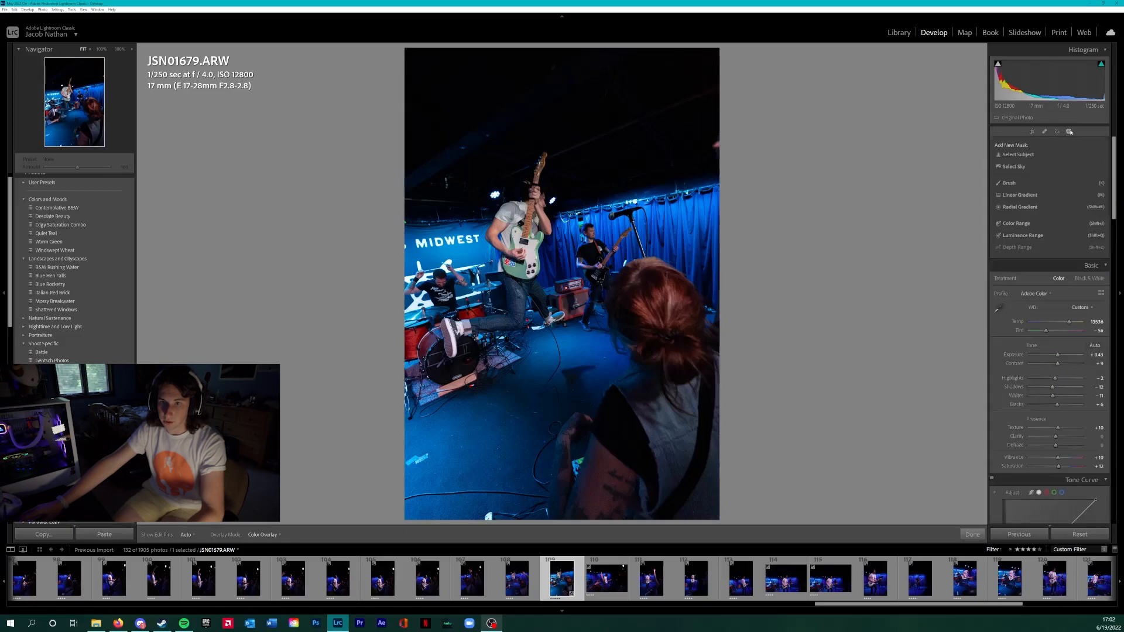
click(1028, 197)
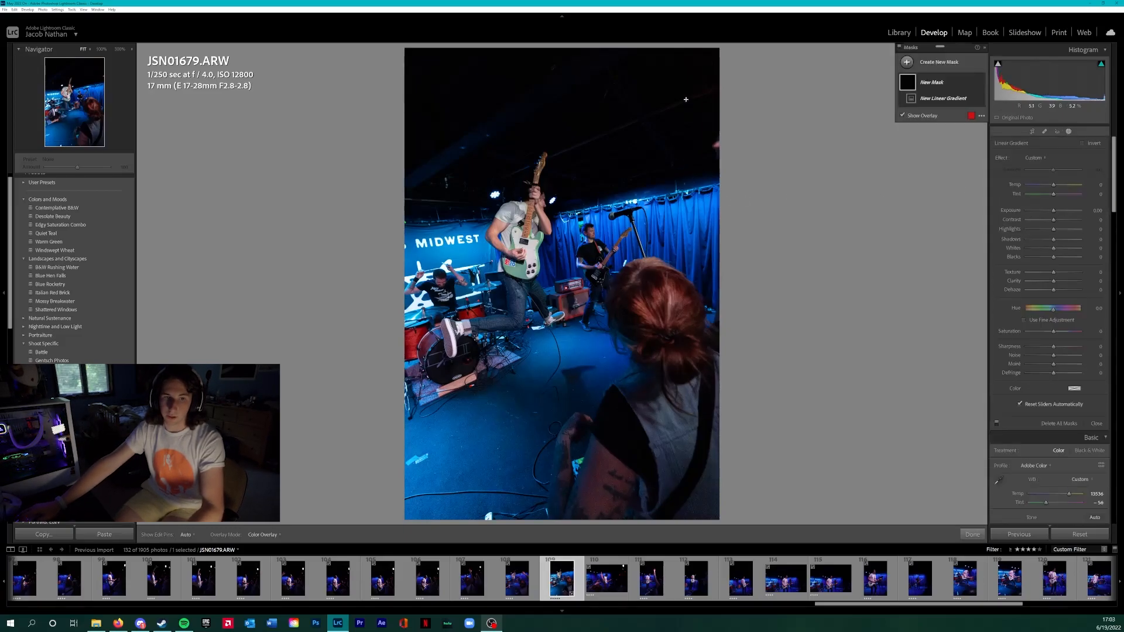
drag(644, 112, 679, 147)
drag(1054, 210, 1056, 211)
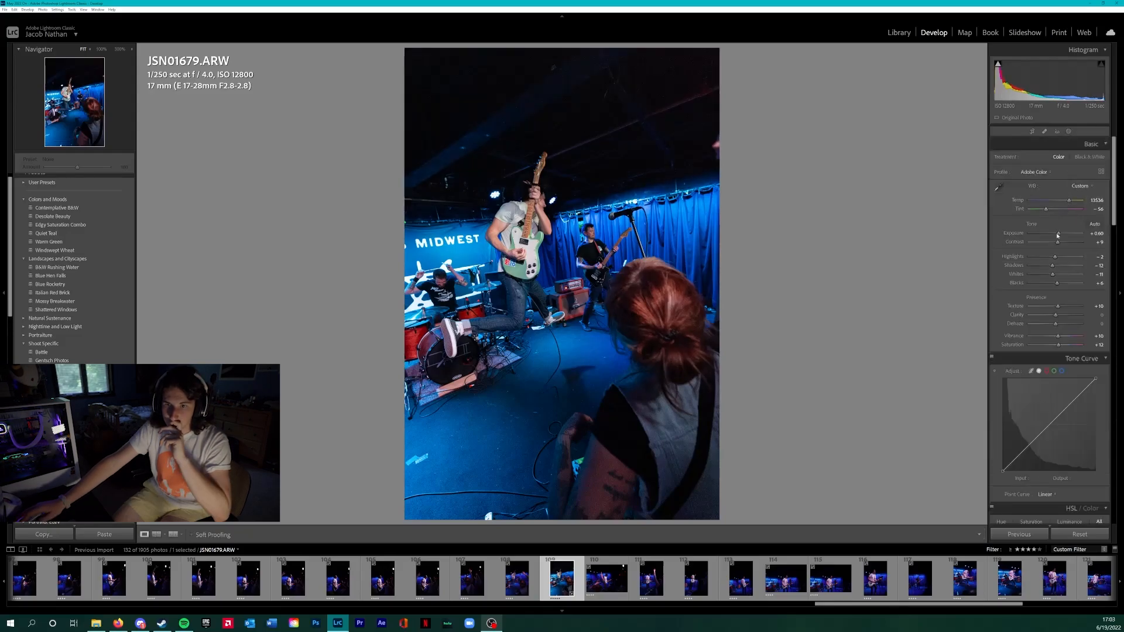
drag(1058, 235, 1057, 234)
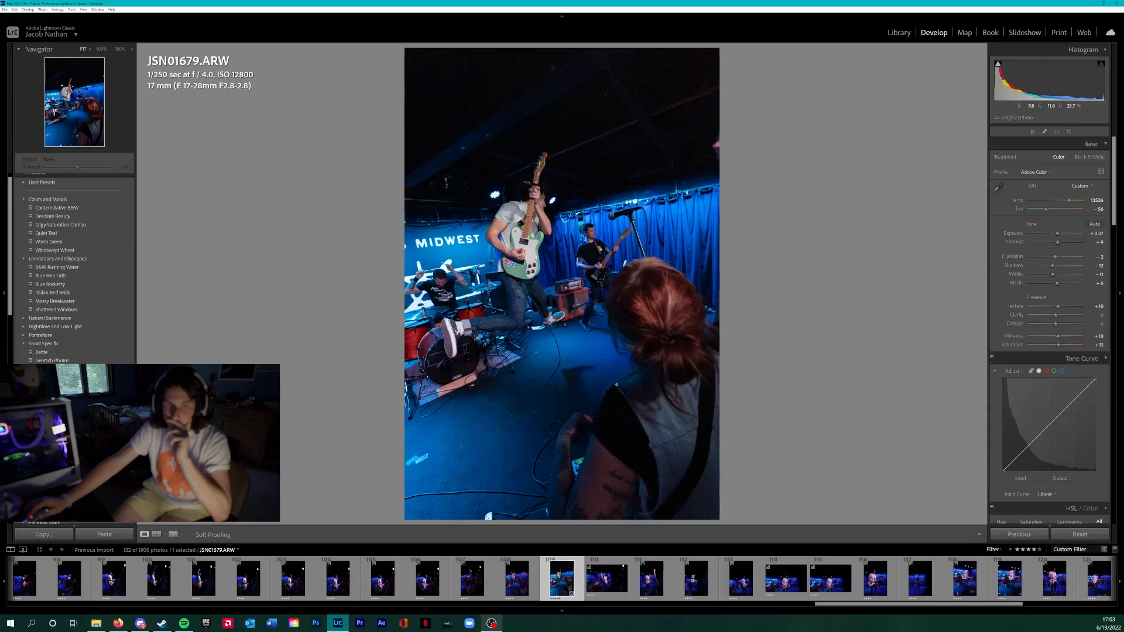
Shape the parametric tone curve with highlights at +22, lights at -15 and the shadows pulled down.
click(1032, 371)
drag(1055, 419, 1076, 377)
drag(1016, 454, 1015, 461)
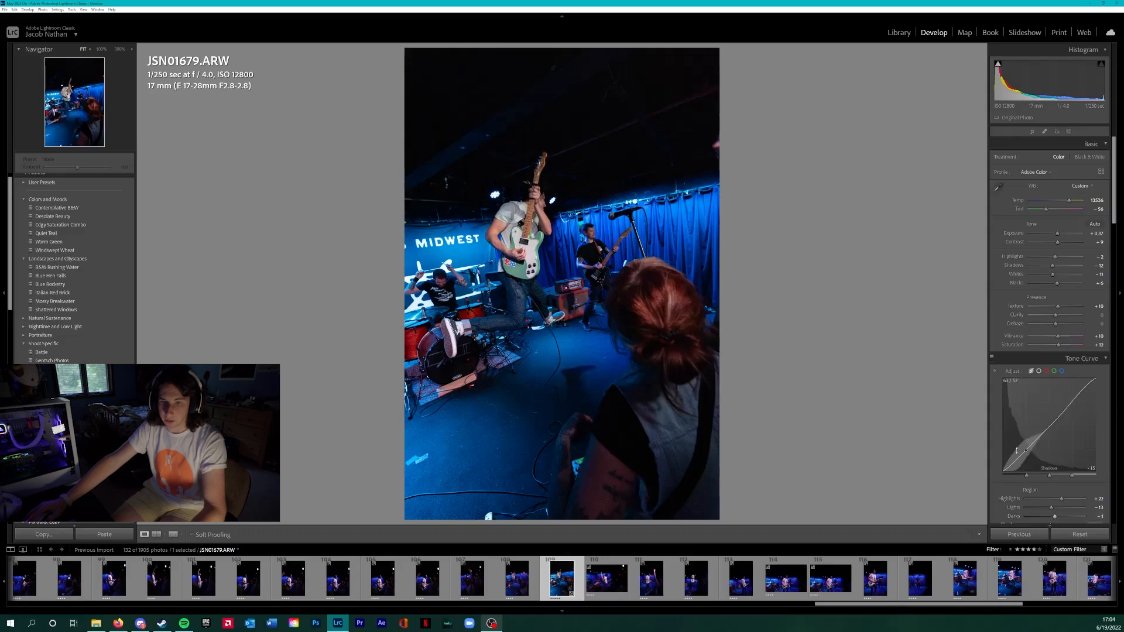
Adjust the red channel curve's midtones and lower the green and blue curve midpoints to output 124 at input 128.
click(1047, 371)
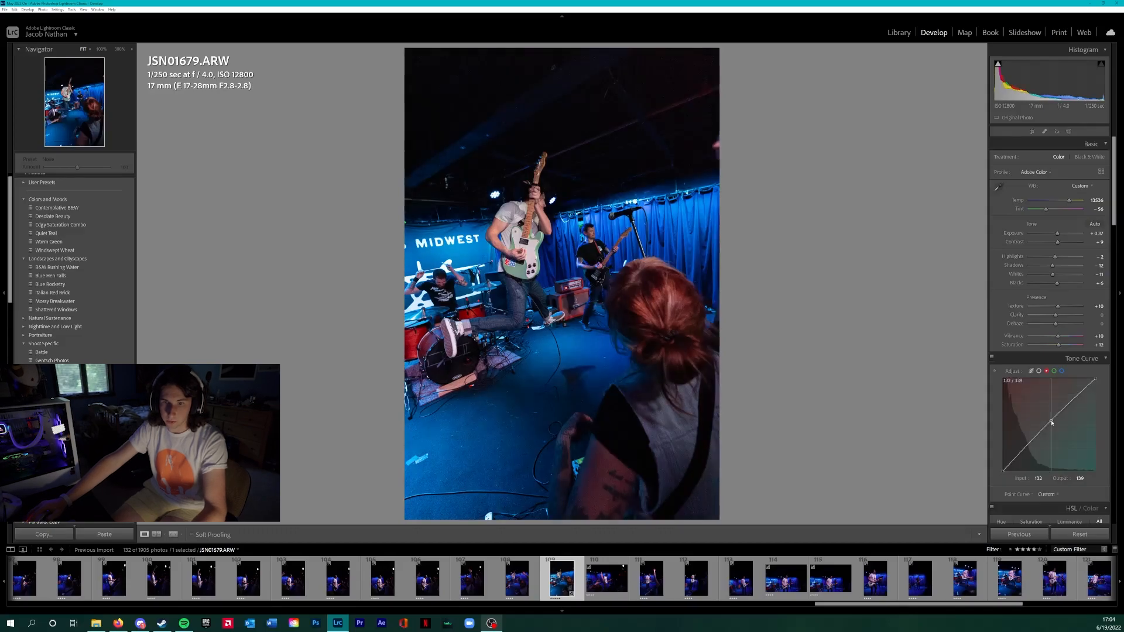
click(1029, 444)
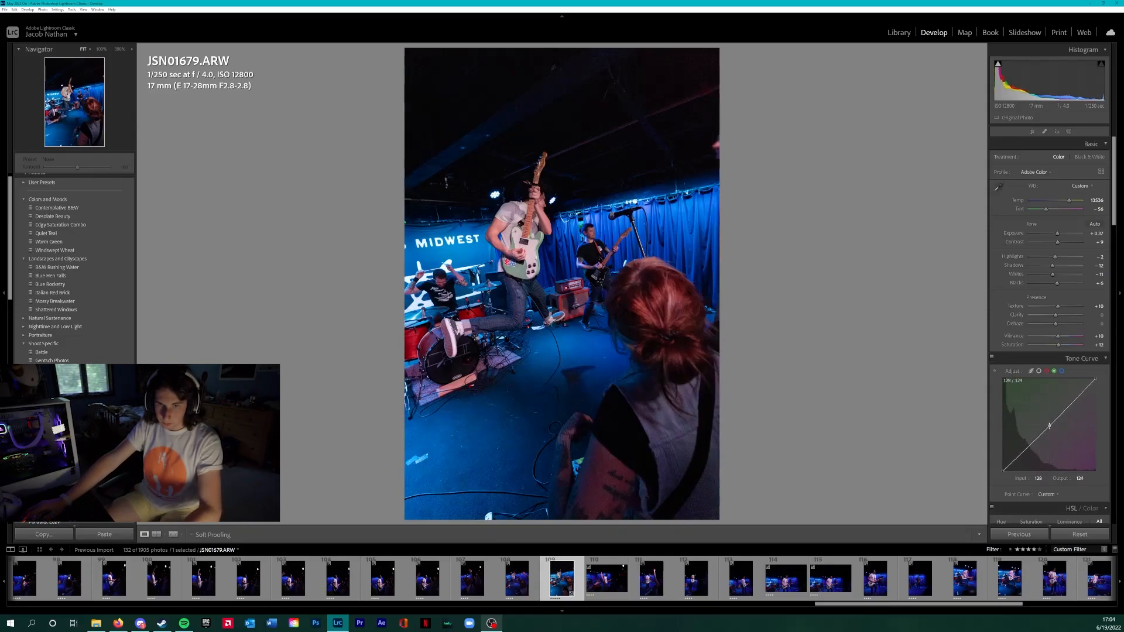
click(1061, 371)
Fine-tune the HSL hues from red through magenta, shifting purple and magenta slightly negative.
scroll(1048, 380, down, 4)
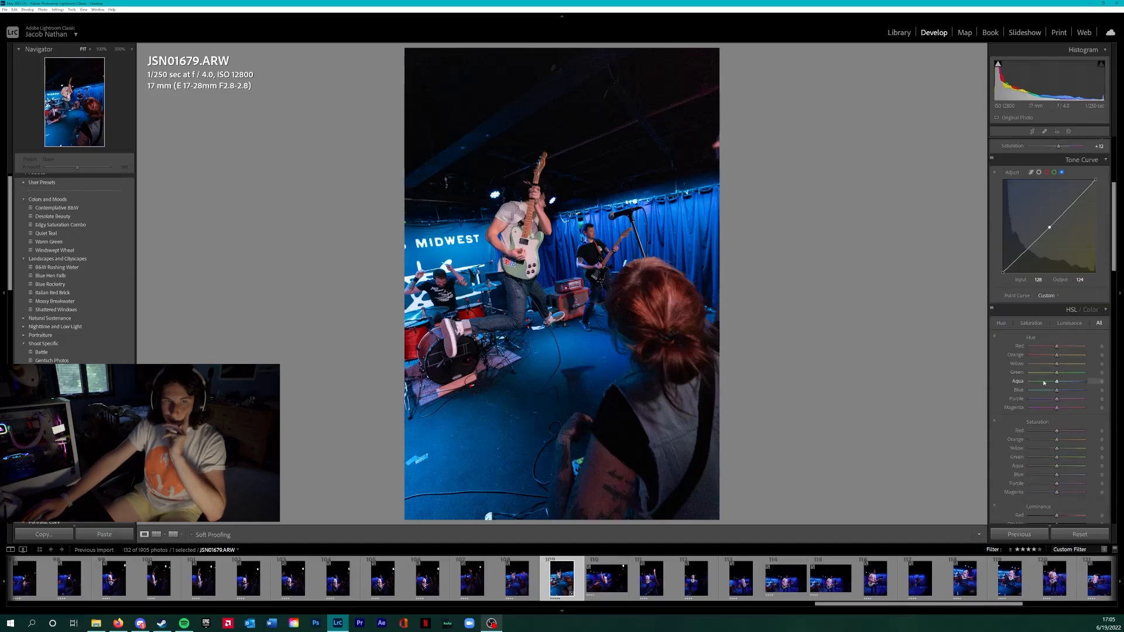
drag(1057, 346, 1054, 382)
drag(1057, 390, 1059, 381)
drag(1057, 399, 1054, 399)
drag(1057, 408, 1055, 407)
Adjust the HSL saturation, setting yellow +12, green -1, aqua -2, blue +8, purple -8 and magenta -11.
scroll(1054, 381, down, 2)
drag(1057, 332, 1056, 331)
drag(1057, 340, 1061, 350)
drag(1057, 367, 1054, 385)
drag(1057, 394, 1060, 426)
Set the HSL luminance to red -11, orange +10, yellow +14, green -12, aqua -15, blue -17, purple +7 and magenta +14.
drag(1057, 435, 1061, 434)
drag(1057, 443, 1054, 443)
drag(1057, 452, 1053, 461)
drag(1057, 469, 1058, 469)
drag(1057, 477, 1060, 478)
Color grade the midtones toward orange, the shadows toward magenta-red and the highlights toward a faint green-teal.
scroll(1057, 478, down, 4)
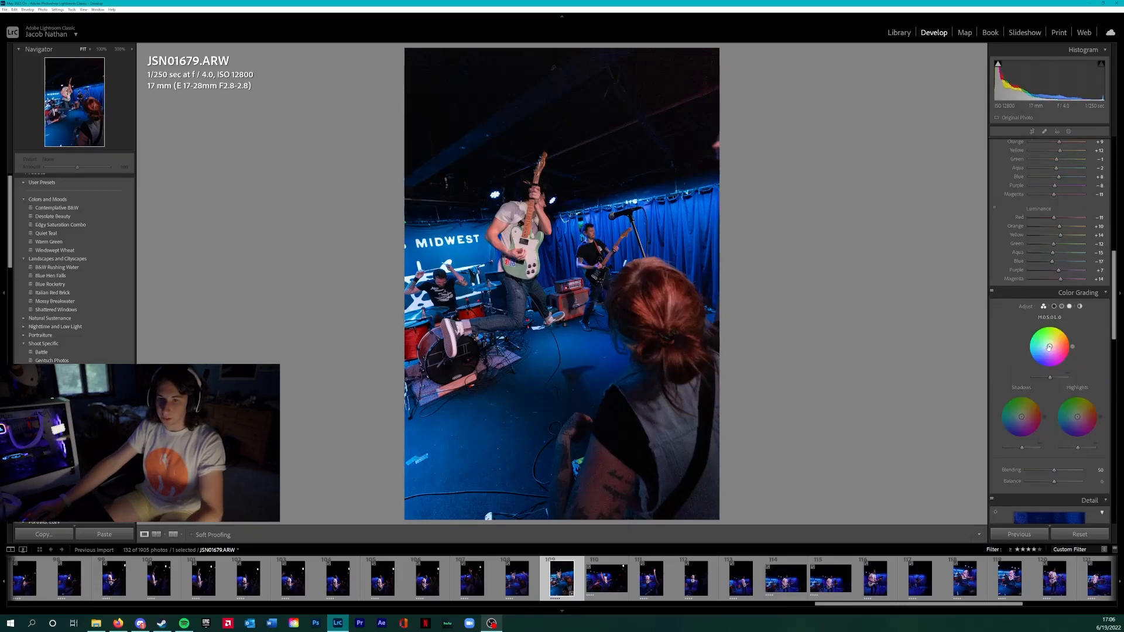
drag(1050, 347, 1053, 345)
drag(1022, 417, 1024, 420)
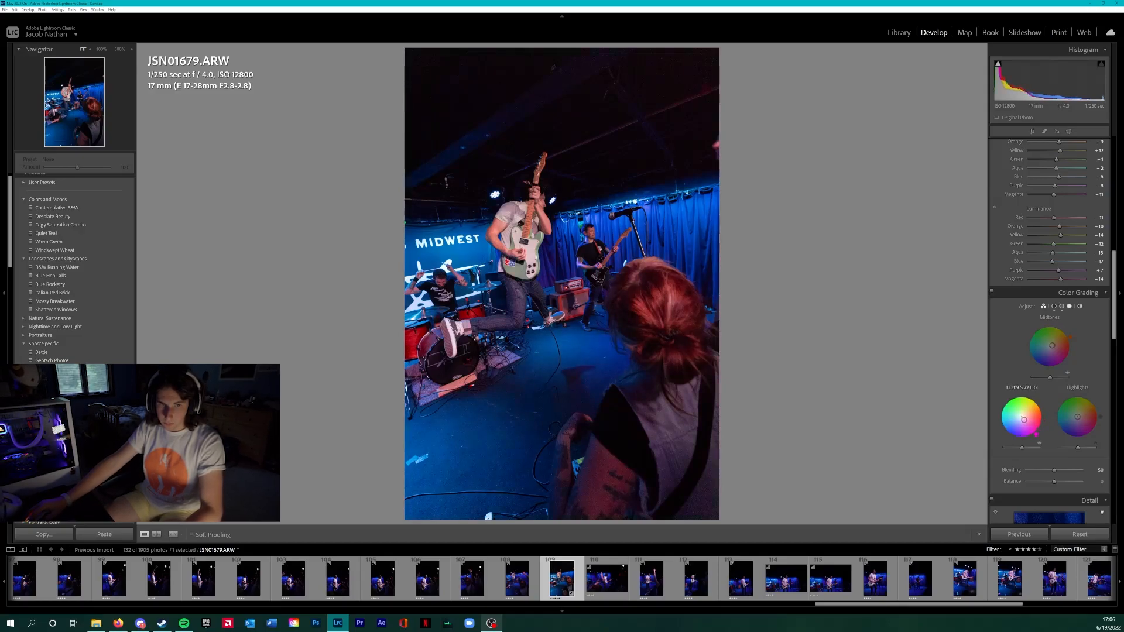
drag(1025, 420, 1076, 418)
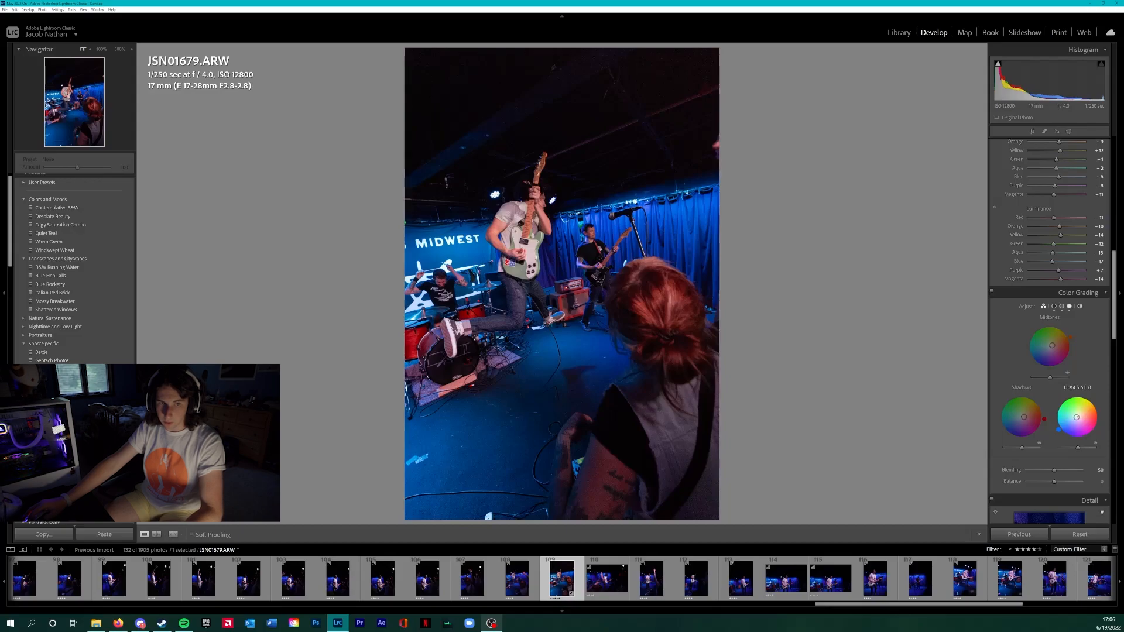
drag(1076, 416, 1077, 416)
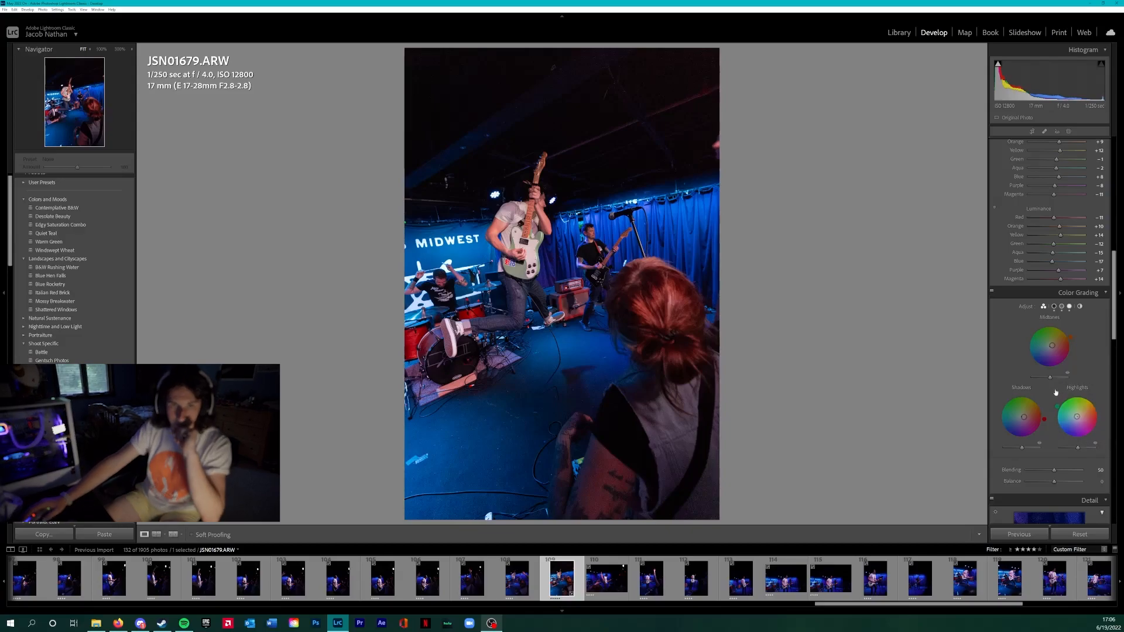
Add grain with amount 18, size 46 and roughness 58, and set the post-crop vignette amount to +1.
scroll(1056, 393, down, 10)
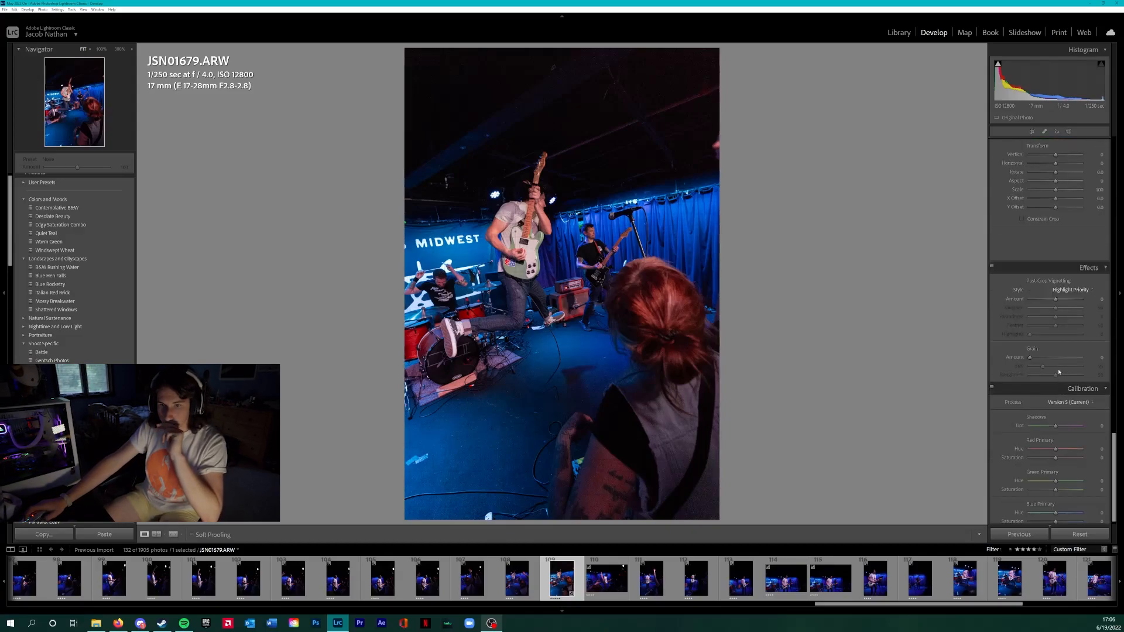
drag(1031, 357, 1054, 368)
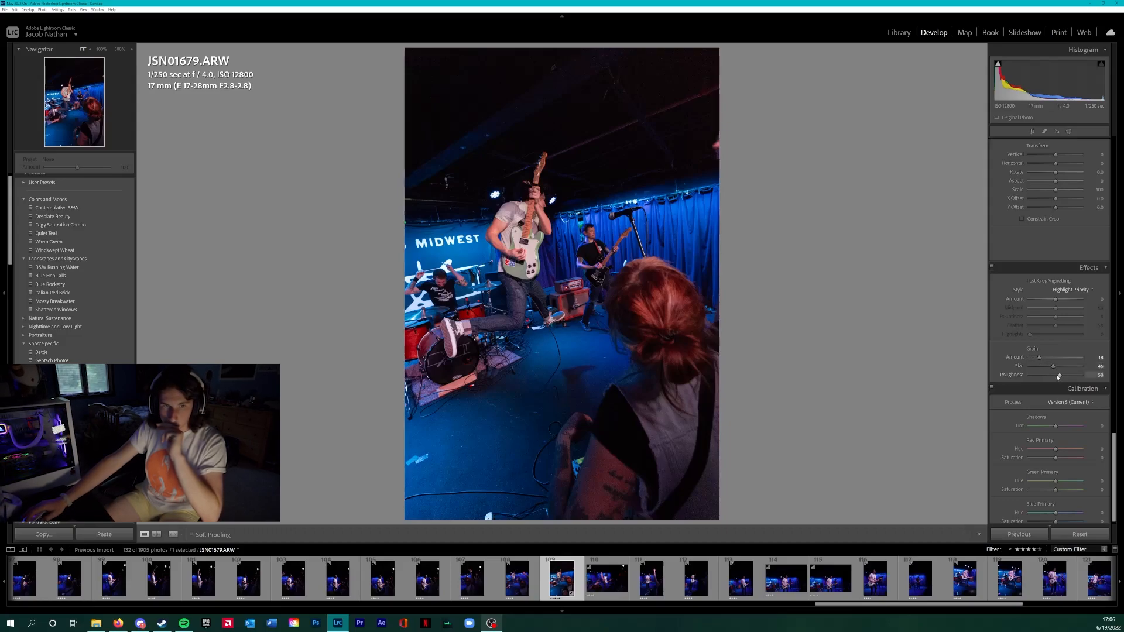
drag(1055, 300, 1054, 300)
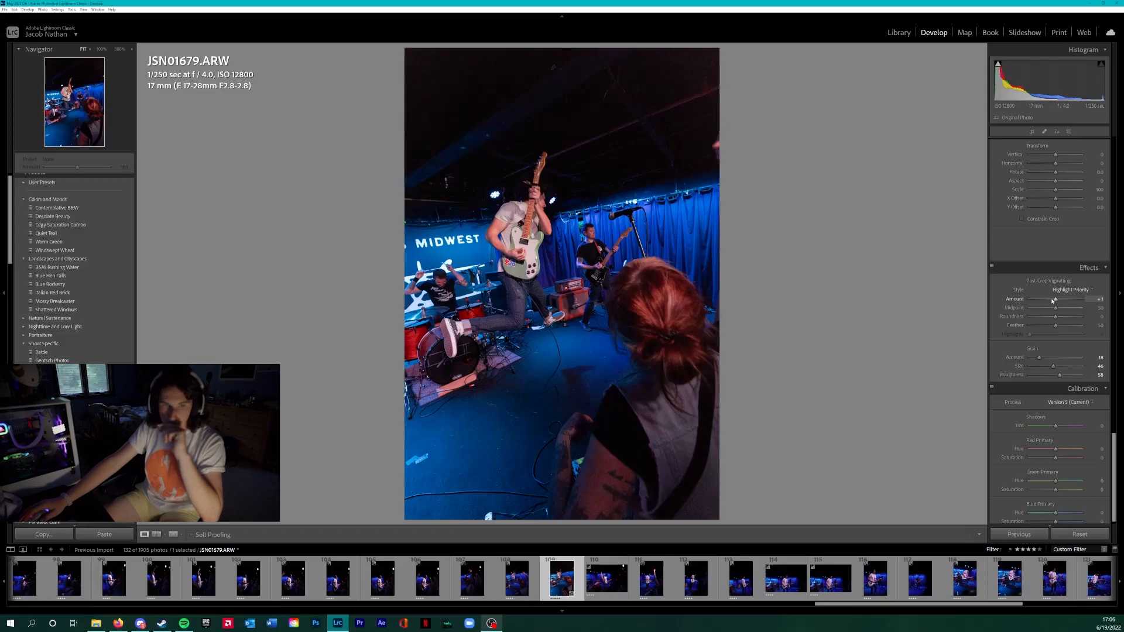
key(y)
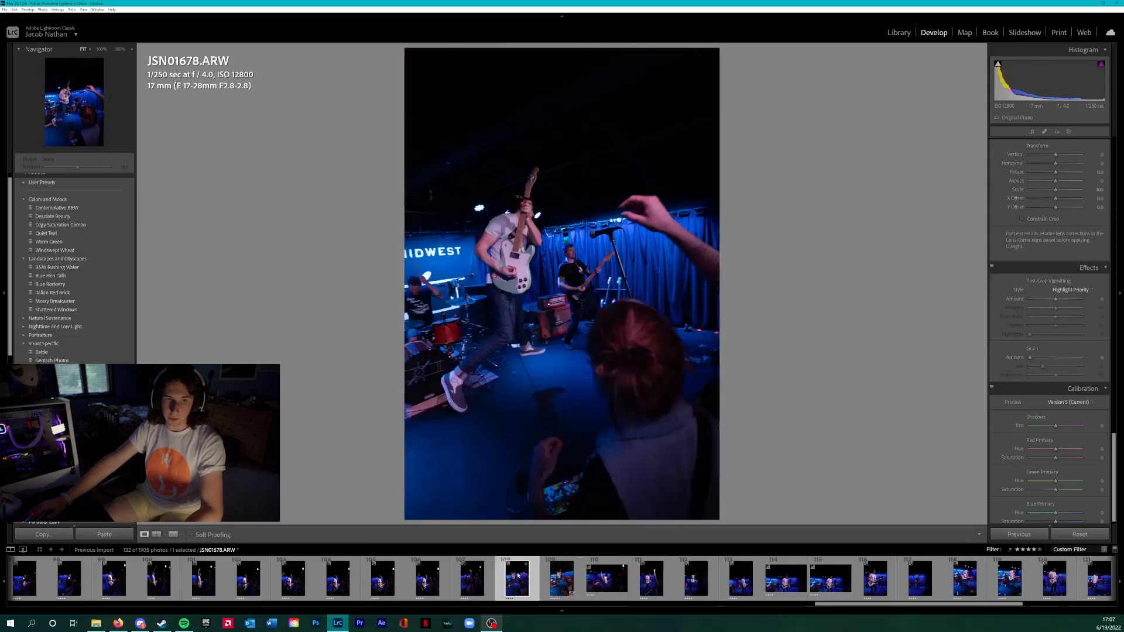
Create a virtual copy of JSN01679.ARW and convert the copy to black and white.
click(560, 579)
right_click(555, 577)
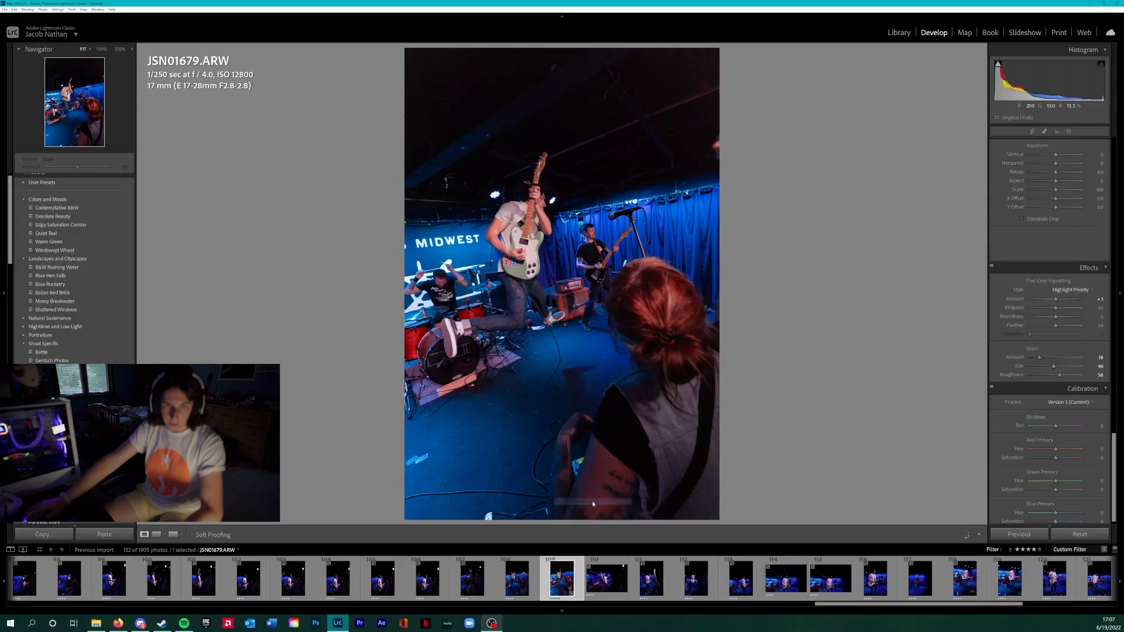
click(594, 503)
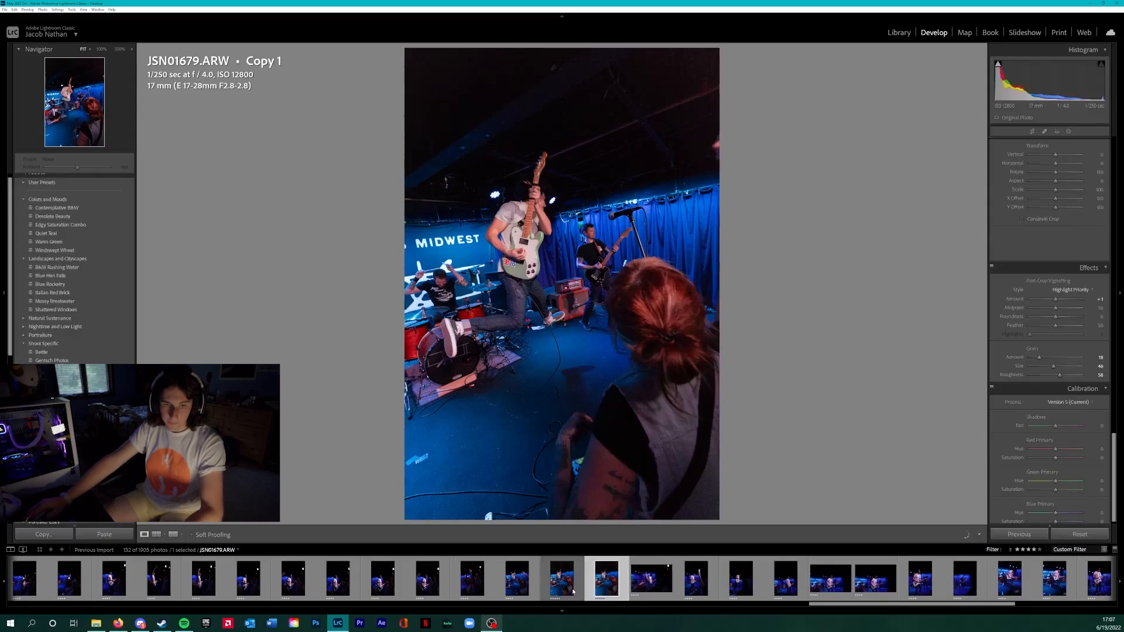
click(1087, 158)
Reset the midtones, shadows and highlights color grading of the black-and-white copy.
scroll(1087, 160, down, 5)
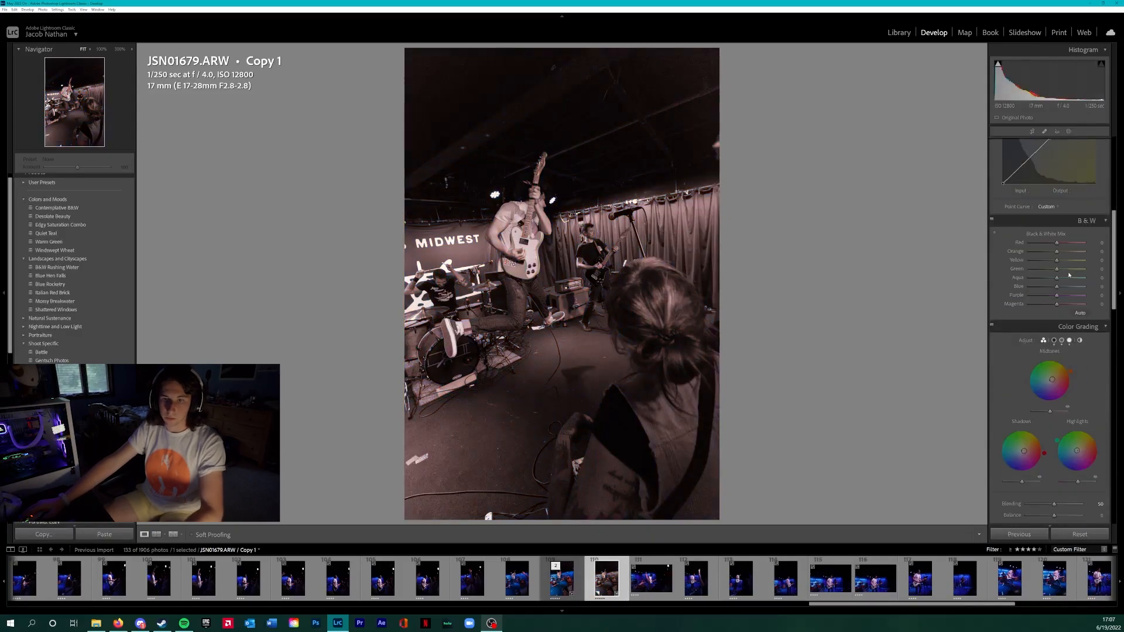
right_click(1052, 381)
click(1057, 384)
right_click(1024, 449)
click(1031, 452)
right_click(1076, 449)
click(1084, 453)
Clear the red, green and blue channel curve adjustments and shape the combined RGB point curve with several points.
scroll(1083, 363, up, 4)
click(1054, 275)
double_click(1077, 305)
click(1047, 276)
double_click(1074, 304)
double_click(1031, 349)
click(1054, 275)
click(1062, 275)
click(1039, 275)
Set the black-and-white copy to exposure +0.89, highlights +6, shadows -5, whites -18 and blacks +11.
scroll(1047, 304, up, 3)
drag(1057, 235, 1060, 284)
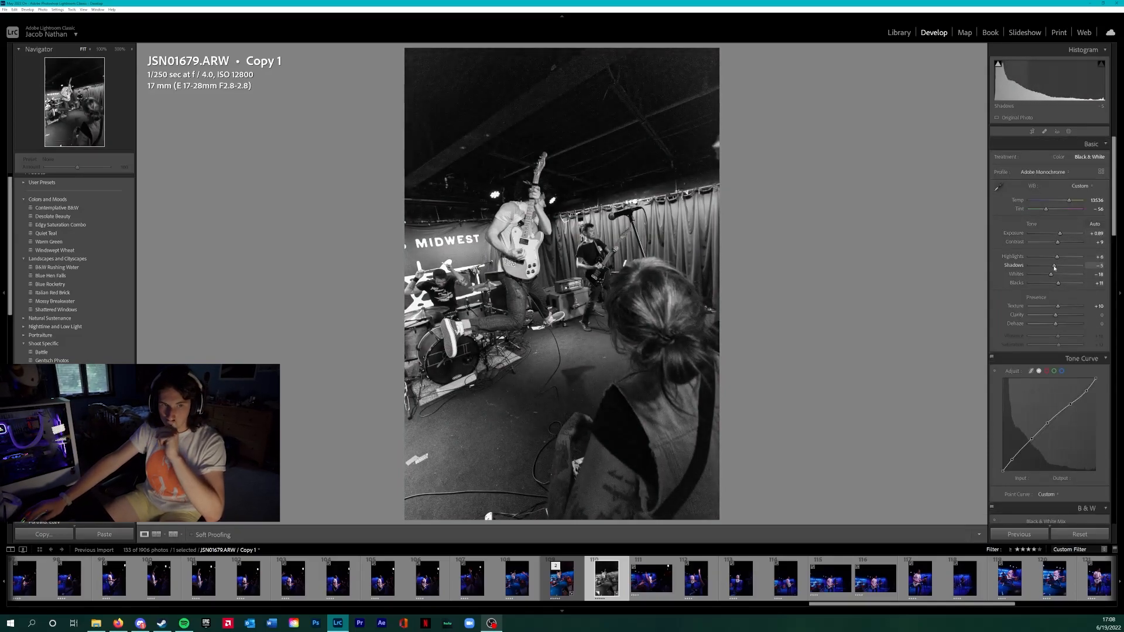
Raise the grain amount to 33 and fine-tune the copy's exposure and tonal balance.
scroll(1046, 410, down, 10)
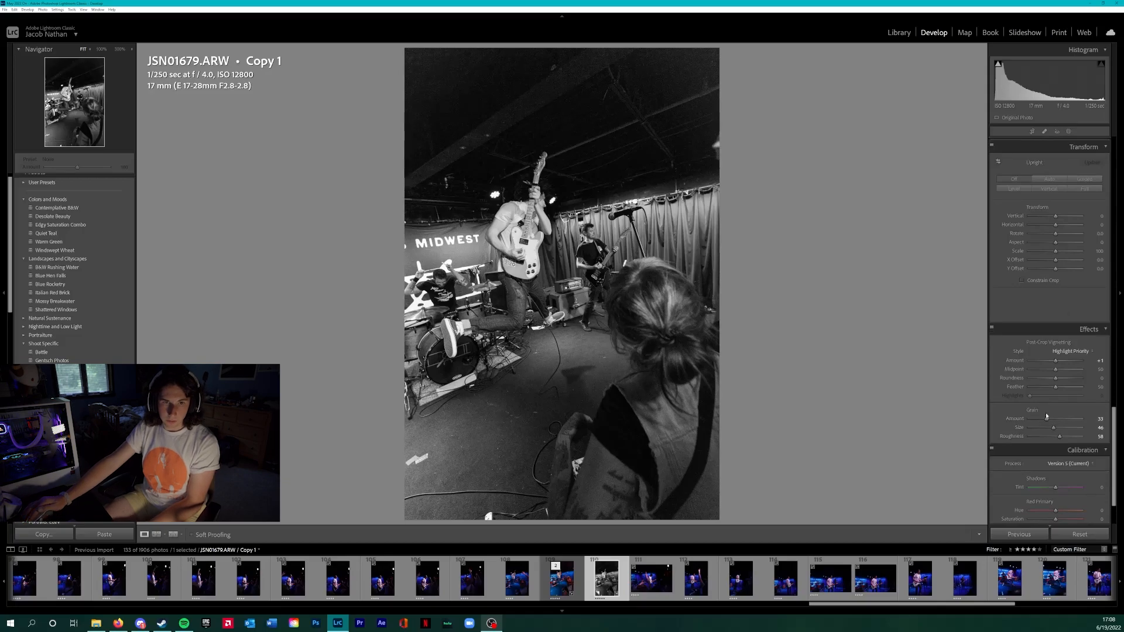
scroll(1046, 410, up, 8)
drag(1060, 234, 1053, 265)
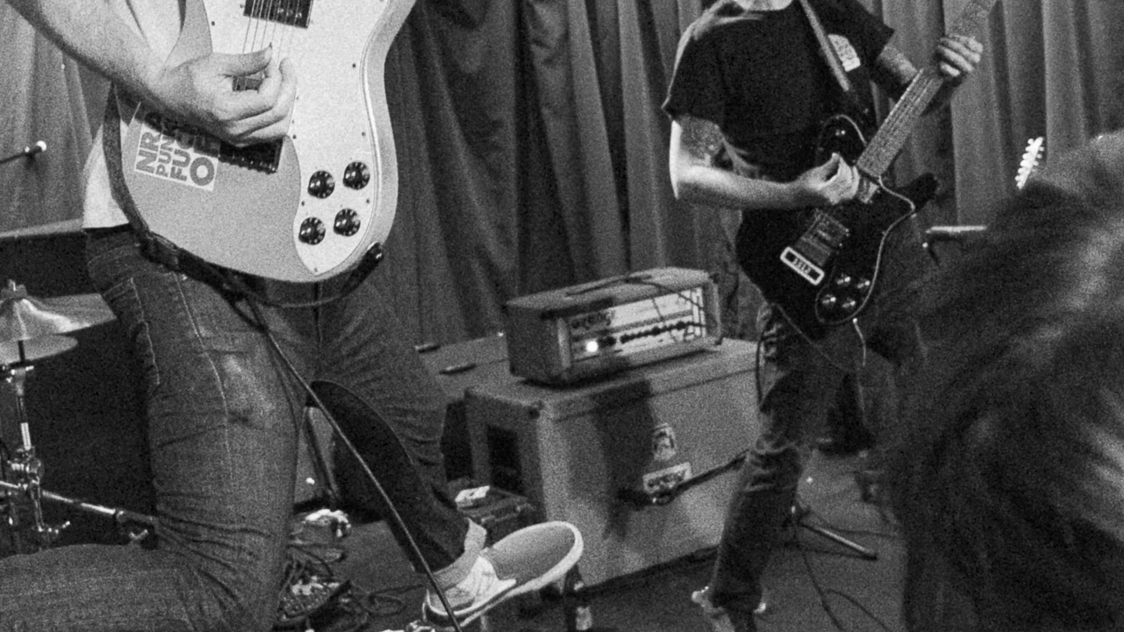